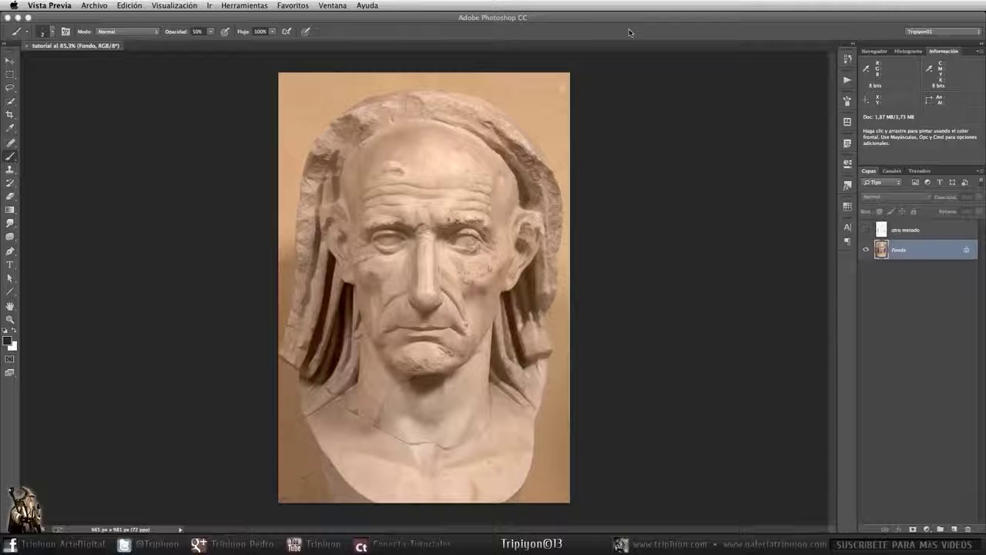
Preview the "otro metodo" layer over the photo and delete that layer
left_click(628, 31)
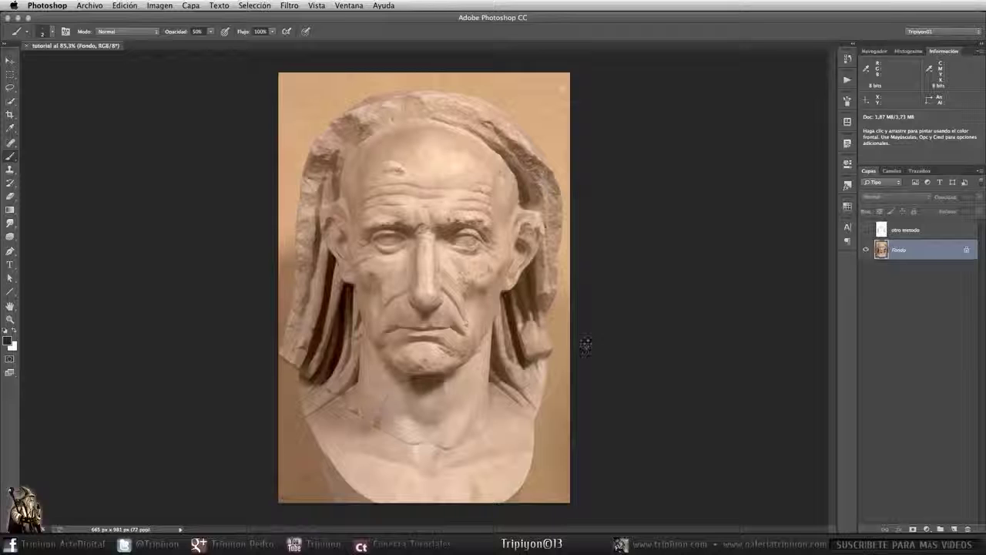
left_click(866, 230)
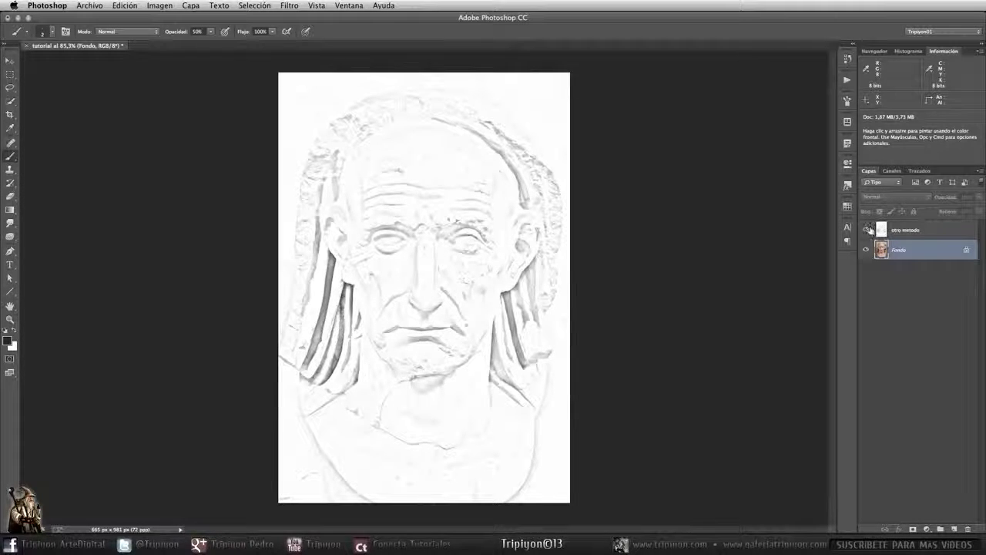
left_click(867, 229)
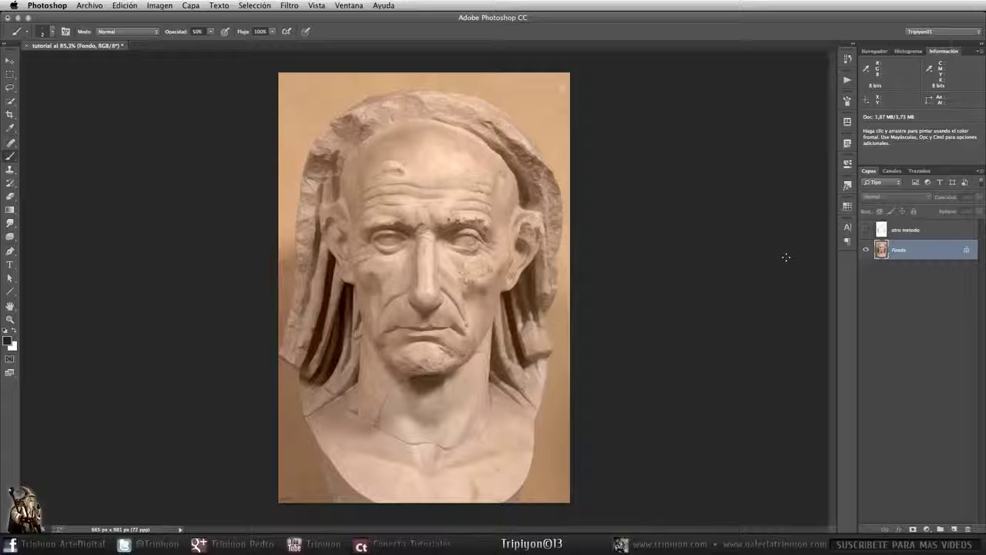
left_click(939, 233)
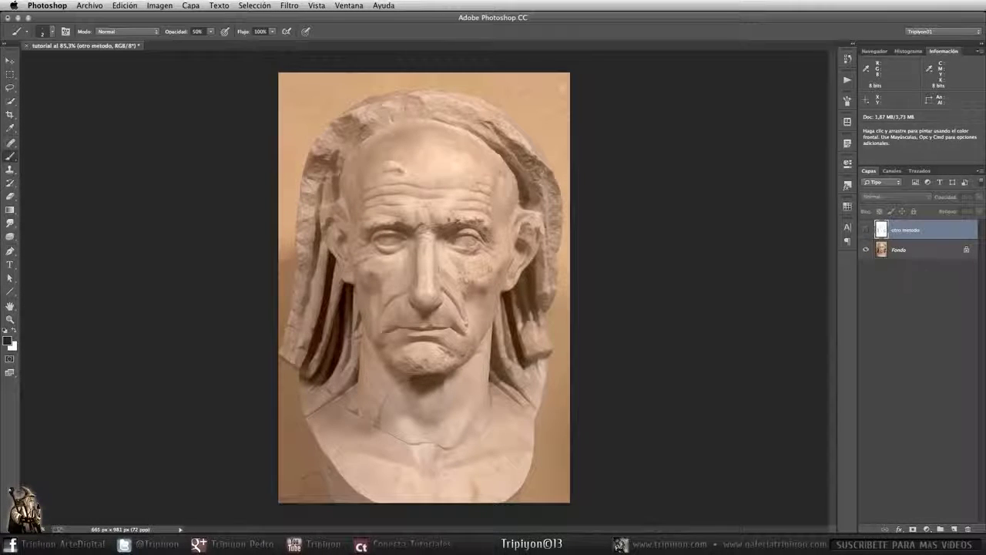
left_click(968, 529)
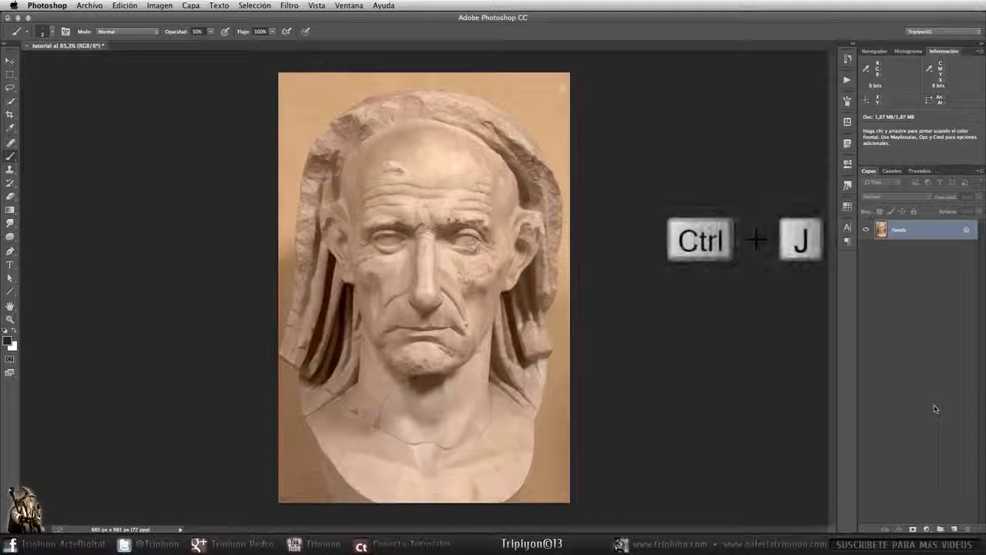
Duplicate the Fondo layer twice and desaturate both copies
key("ctrl+j")
key("ctrl+j")
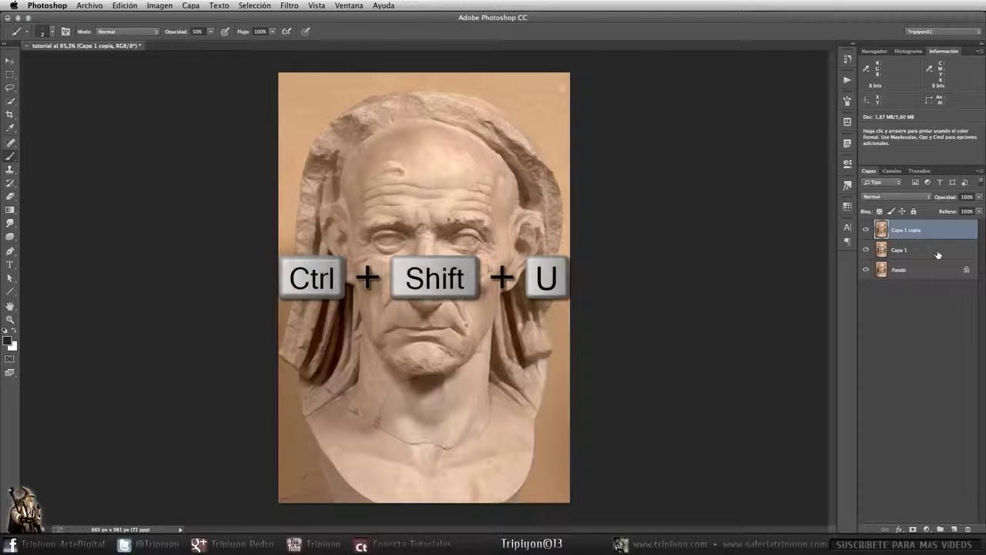
key("ctrl+shift+u")
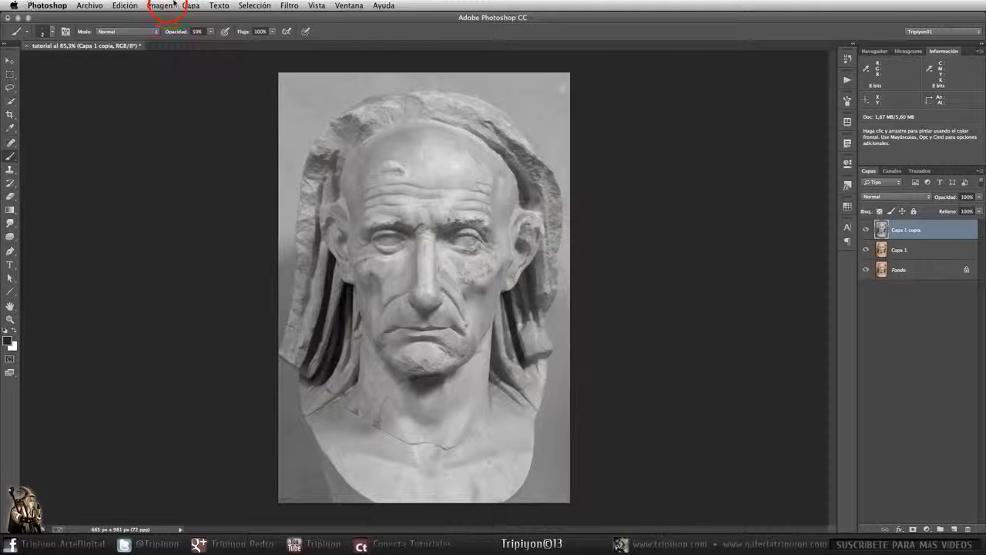
left_click(167, 5)
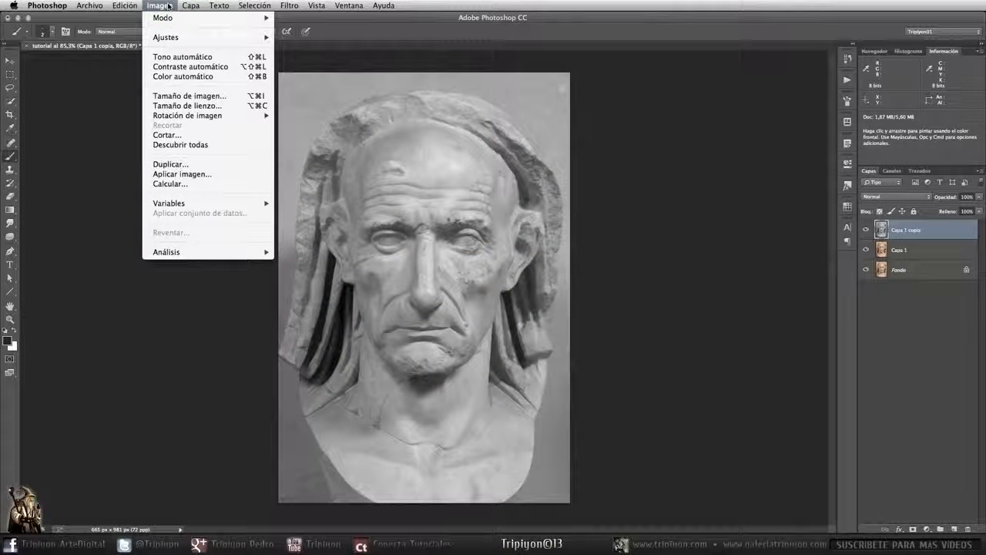
mouse_move(173, 37)
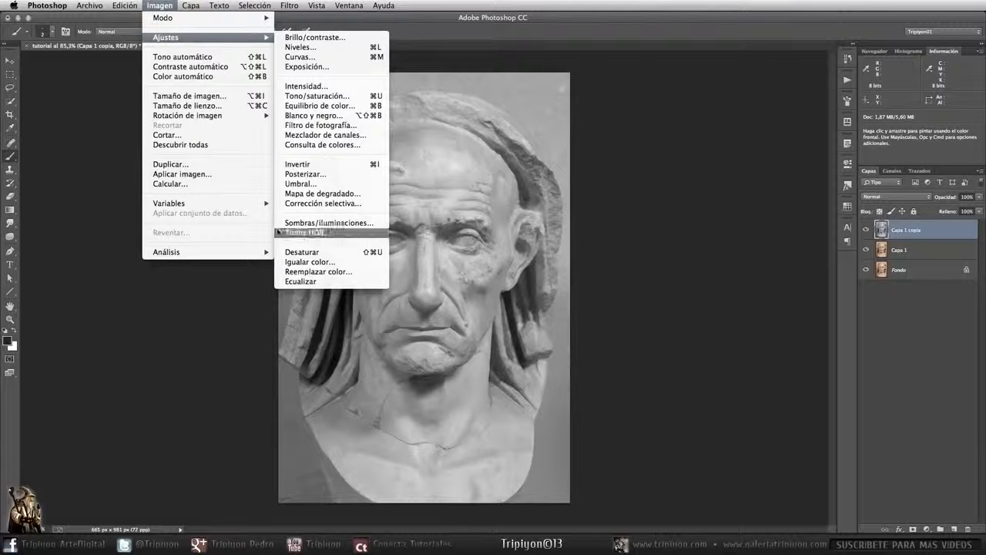
left_click(306, 253)
left_click(913, 251)
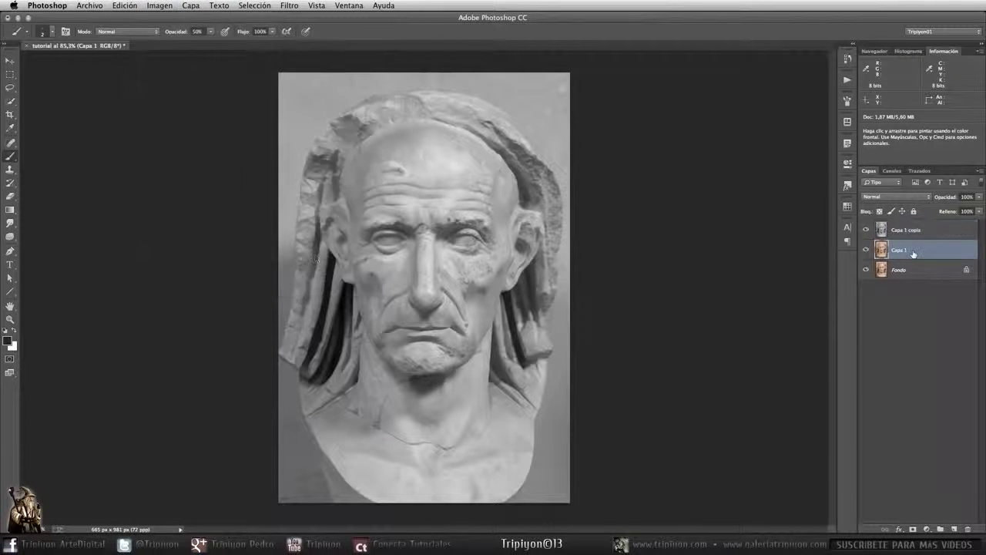
key("super+shift+u")
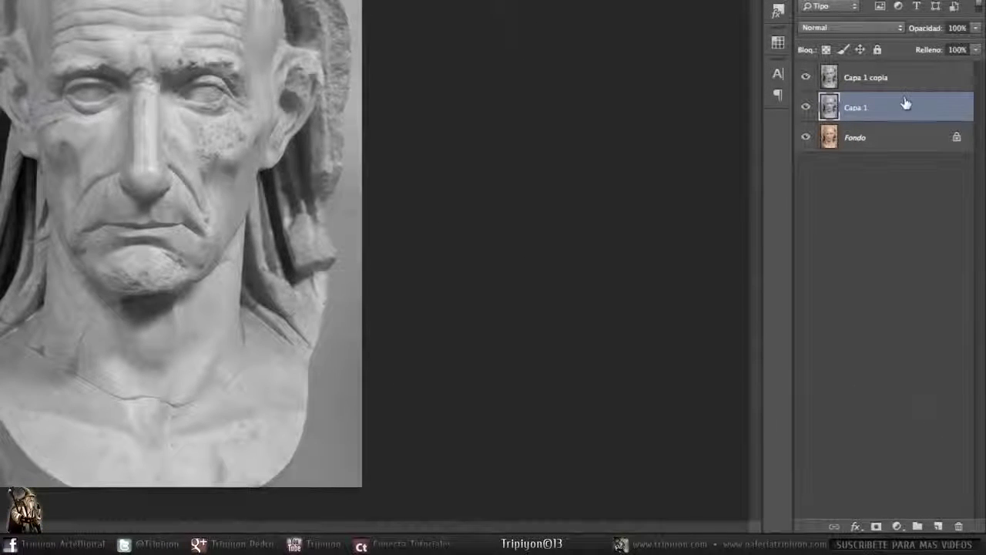
Hide the two desaturated layers, Capa 1 copia and Capa 1
left_click_drag(918, 187, 897, 172)
left_click_drag(876, 87, 852, 84)
left_click(806, 77)
left_click(805, 108)
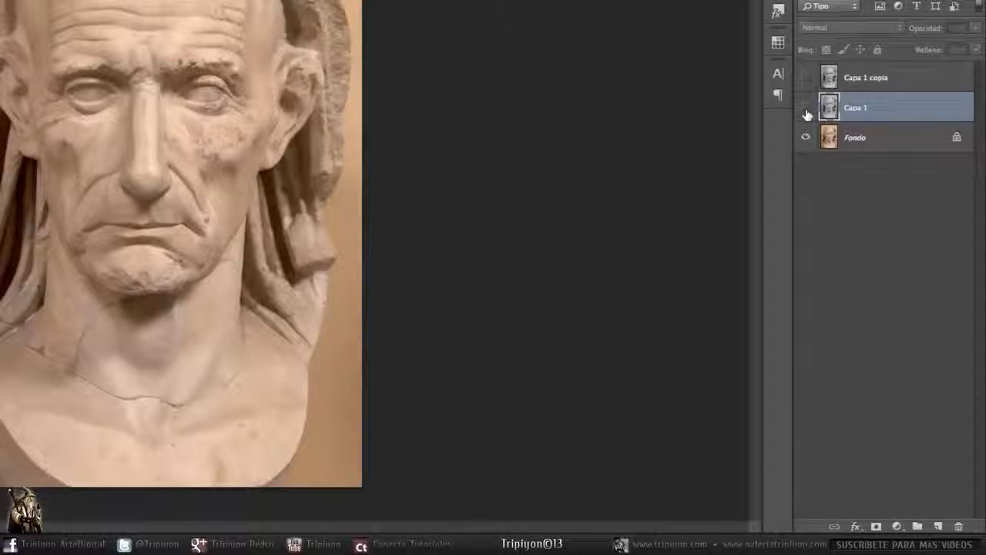
Create a new empty layer directly above Fondo and name it "base"
left_click(898, 139)
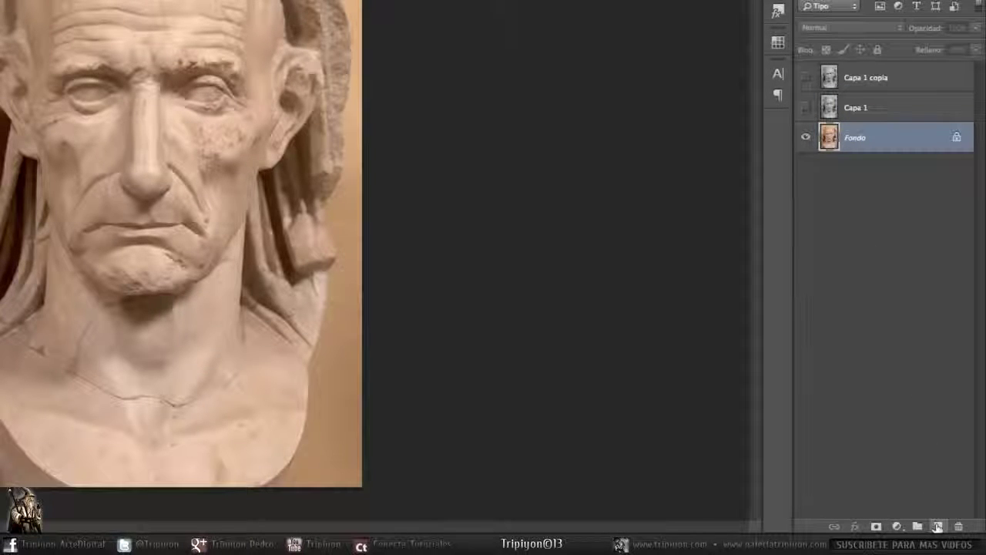
left_click(937, 526)
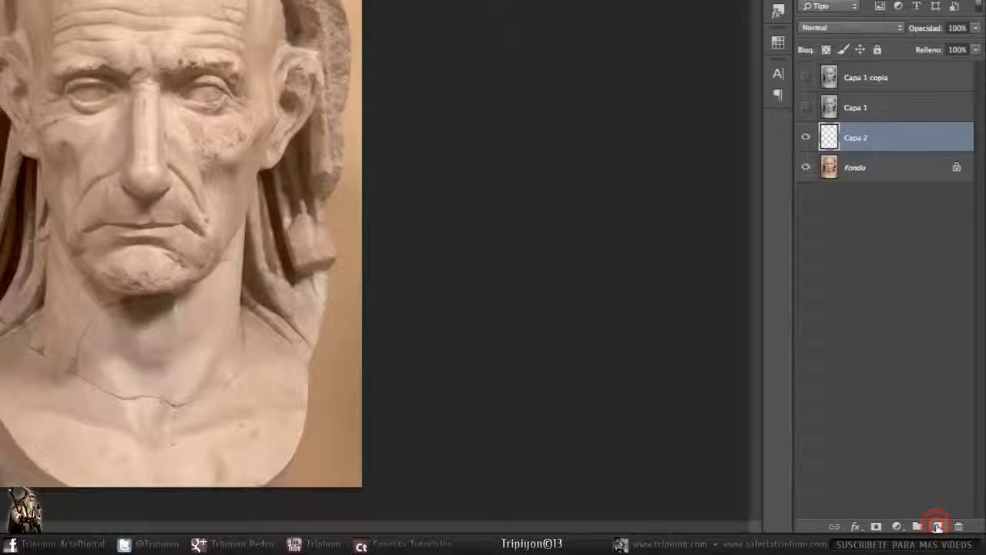
double_click(859, 138)
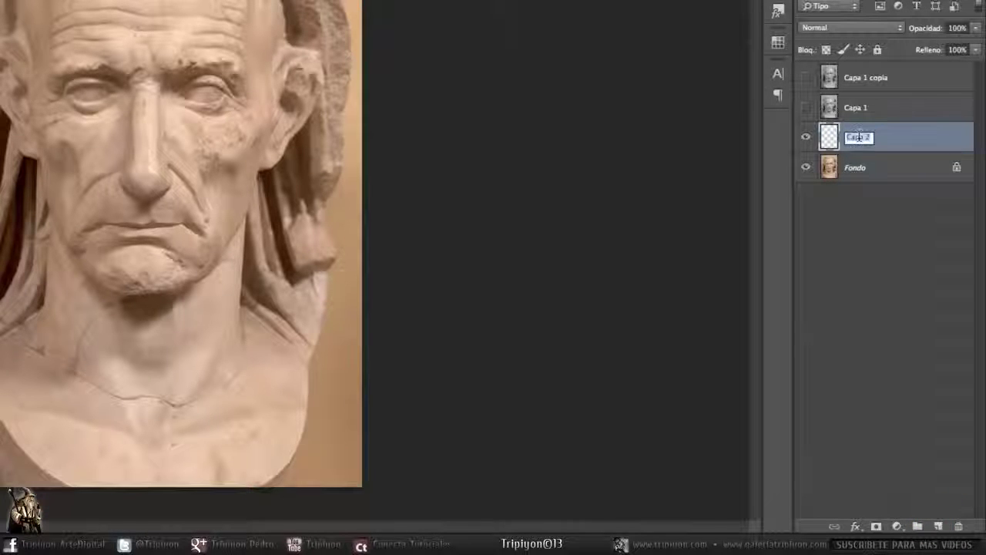
type("base")
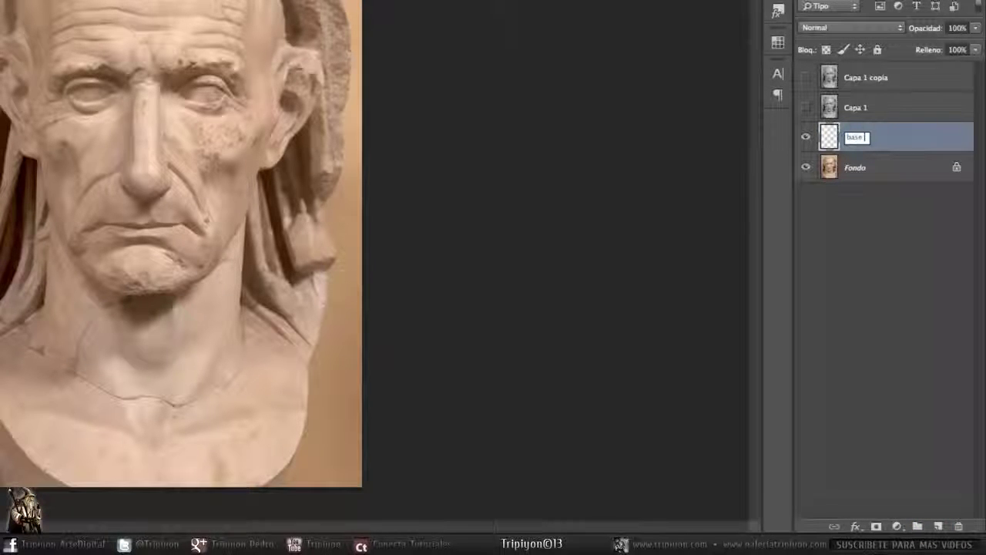
key("Return")
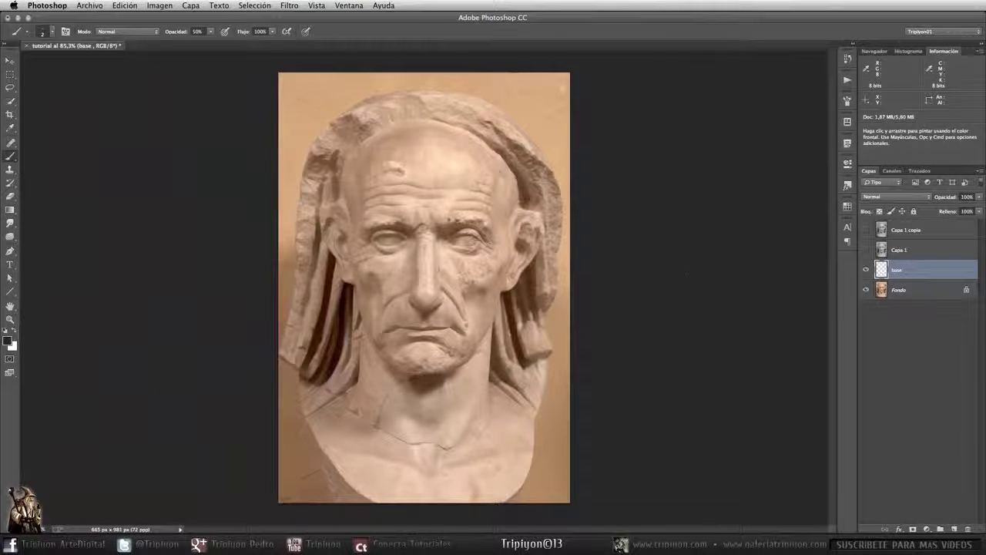
Fill the base layer with white and cover it with a pale pattern from the Papel en color set at 100% opacity
key("d")
key("ctrl+BackSpace")
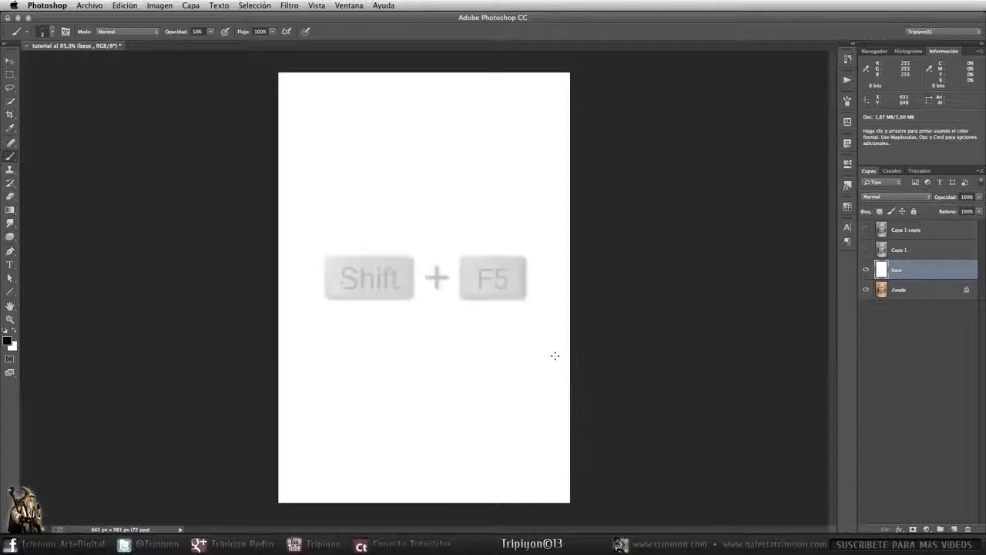
key("shift+F5")
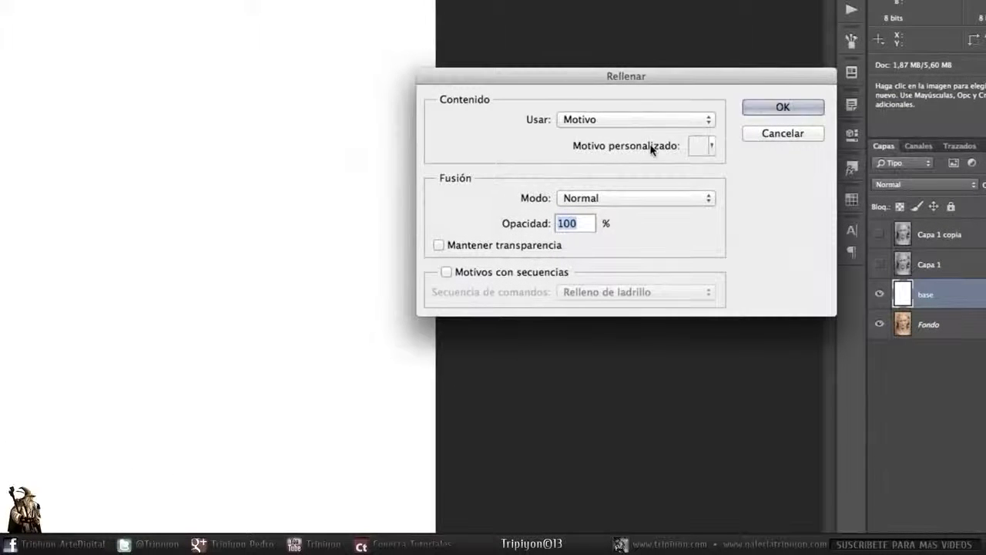
left_click(712, 147)
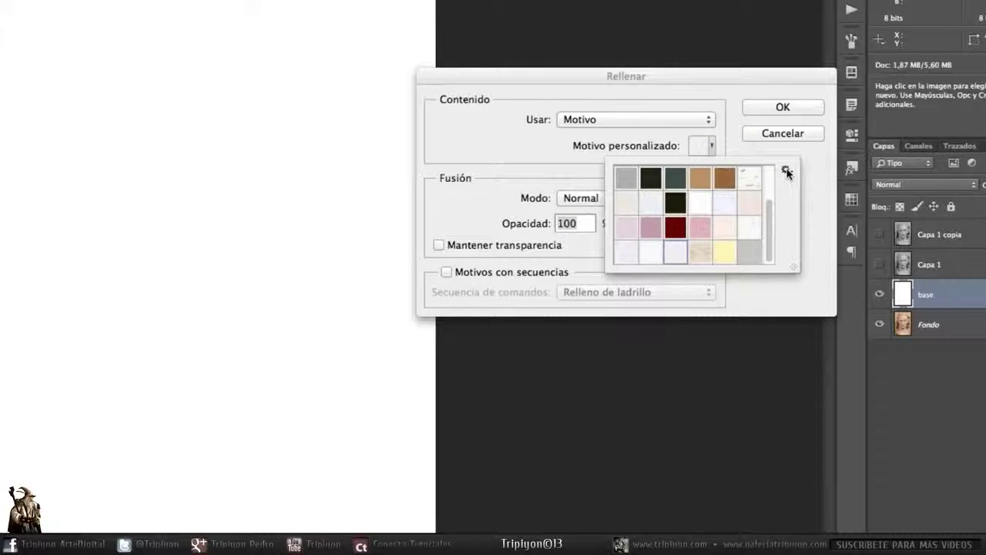
left_click(787, 171)
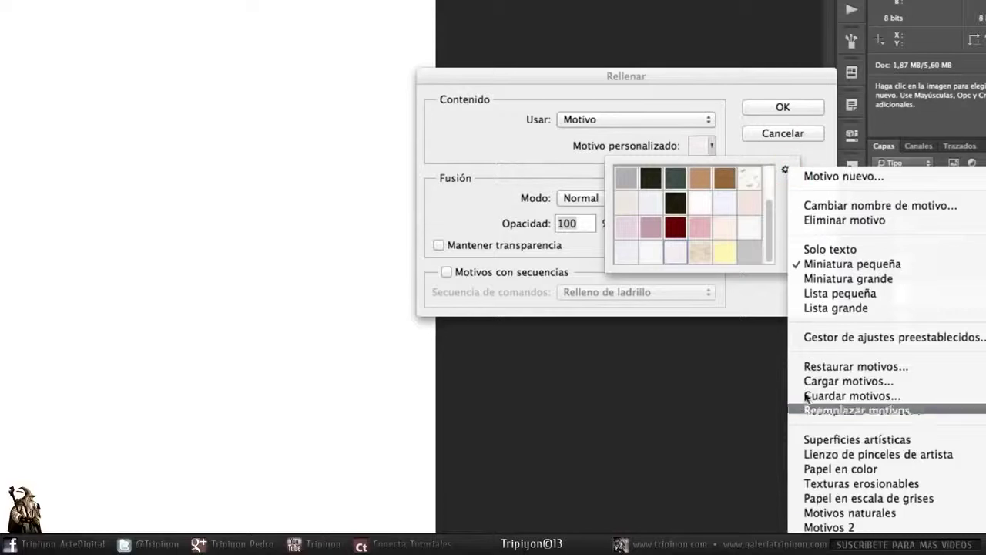
left_click(824, 471)
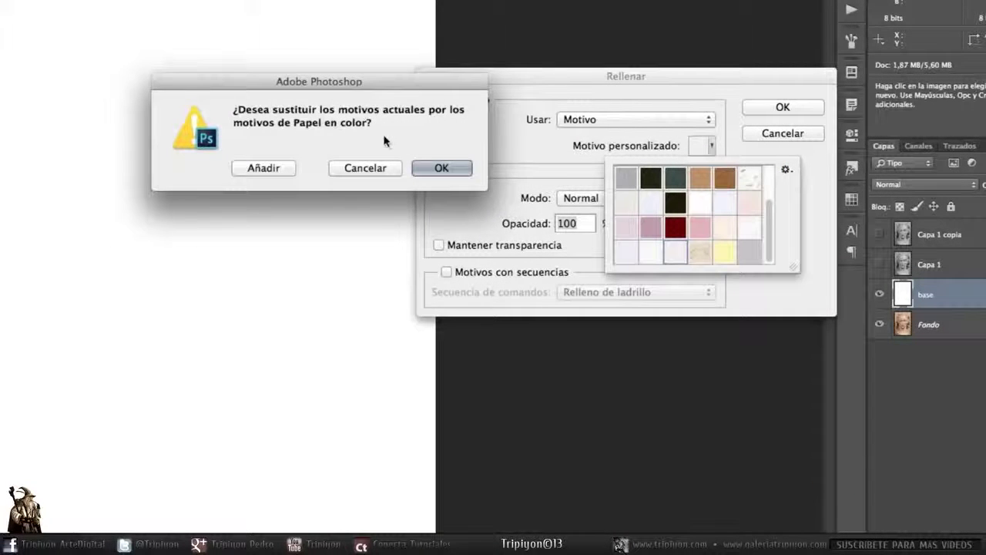
left_click(440, 167)
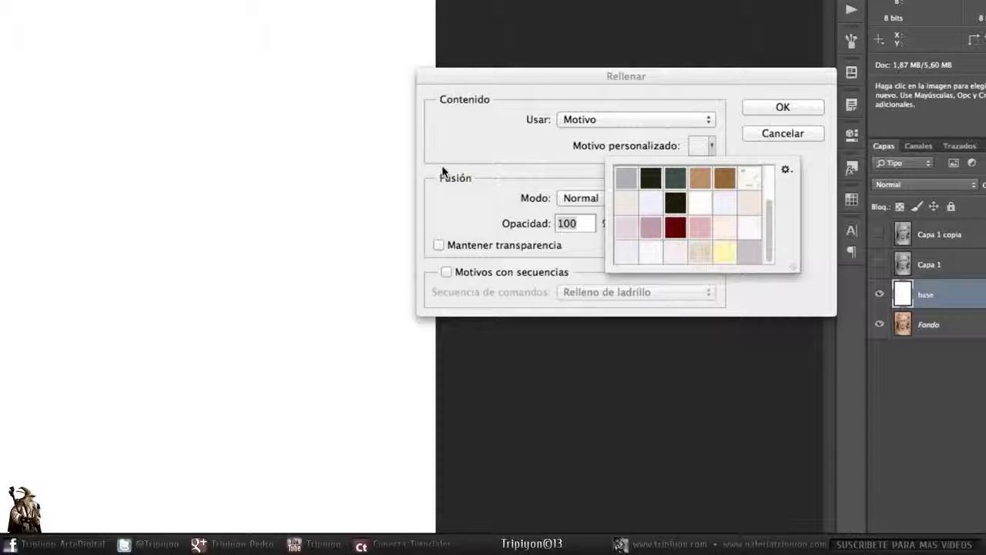
left_click(672, 256)
left_click(784, 109)
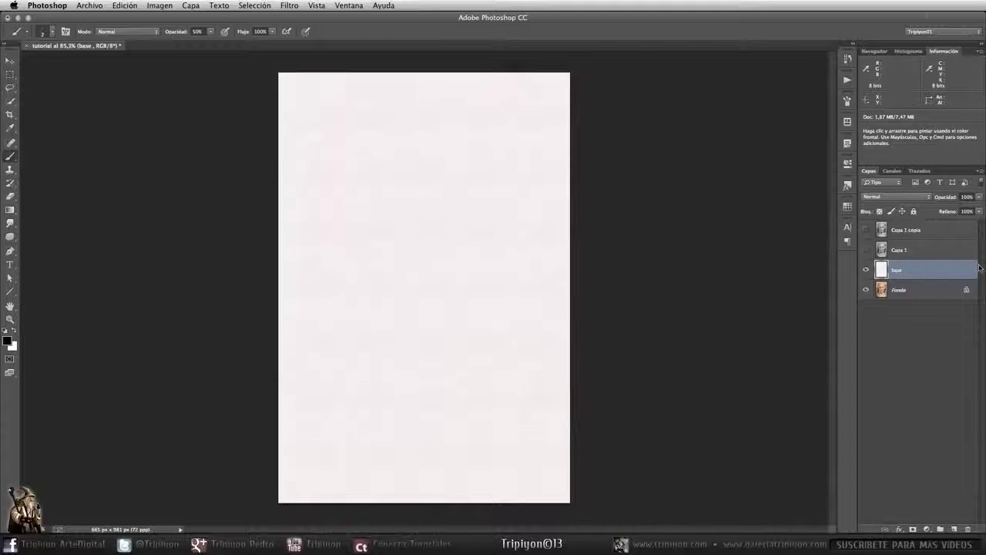
Show both desaturated layers again and rename Capa 1 as "base efecto"
left_click(866, 249)
left_click(865, 229)
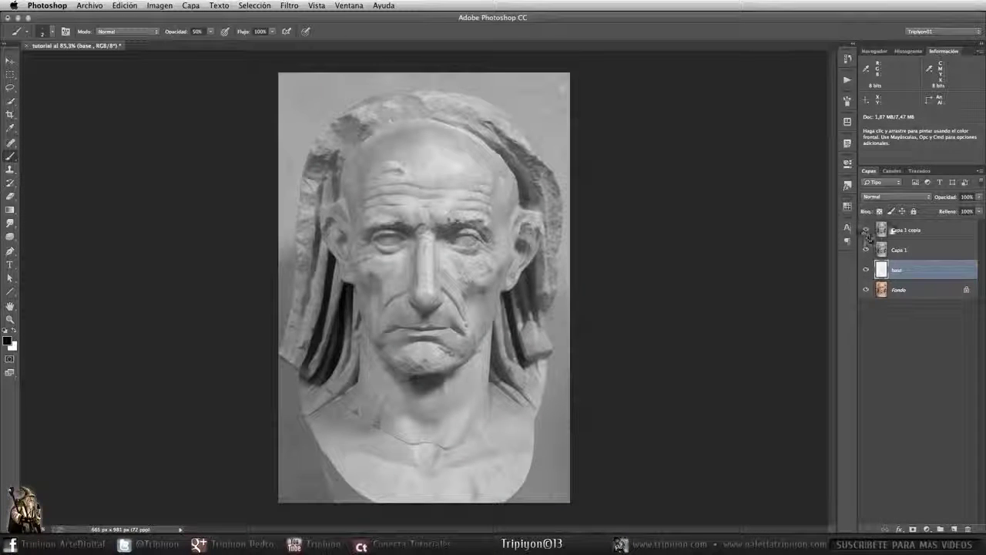
double_click(908, 251)
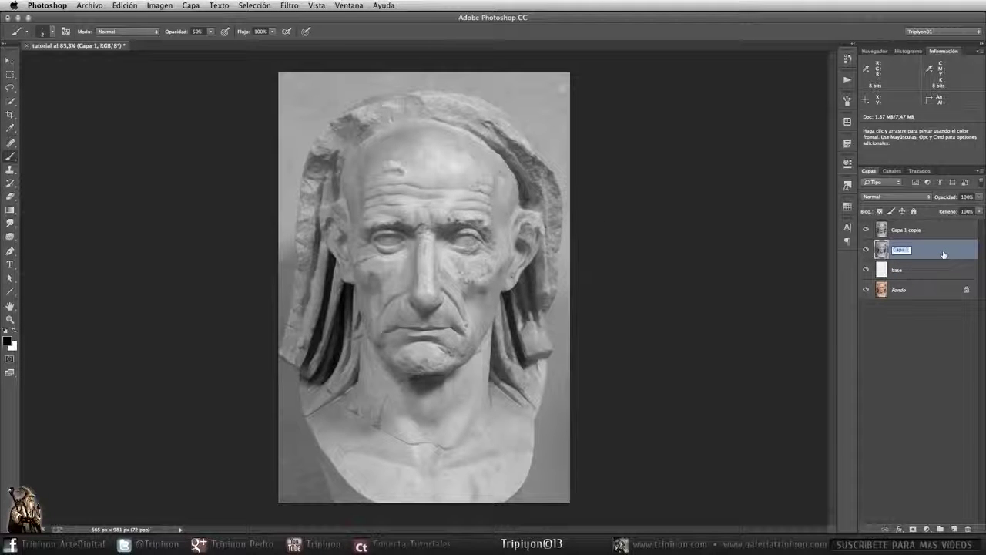
type("base d")
key("Return")
Rename the Capa 1 copia layer as "efecto lapiz"
double_click(906, 230)
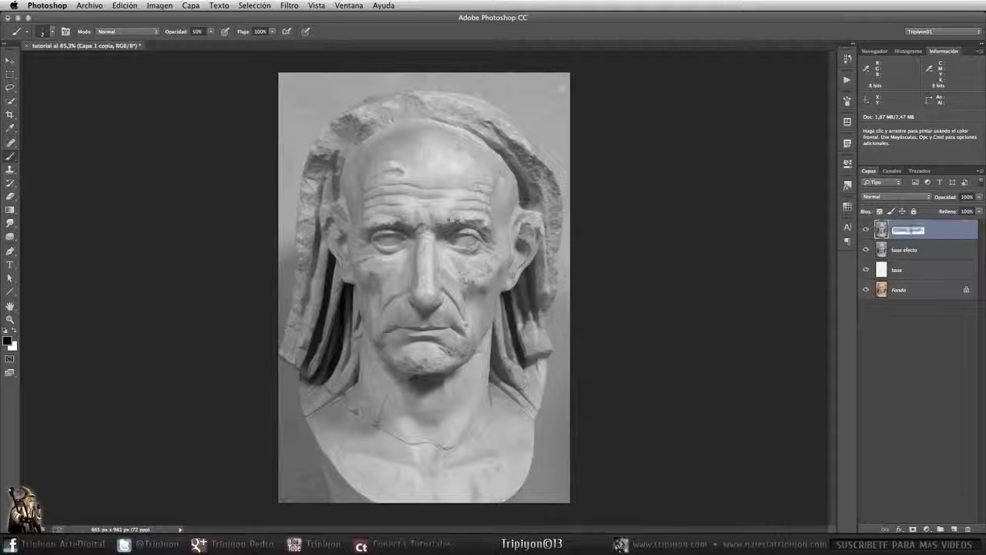
type("ens")
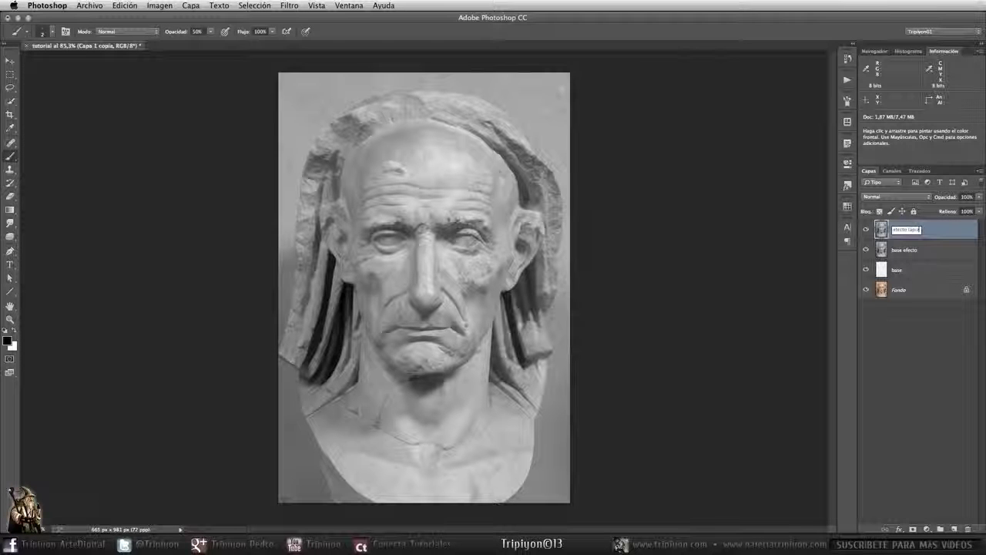
key("Return")
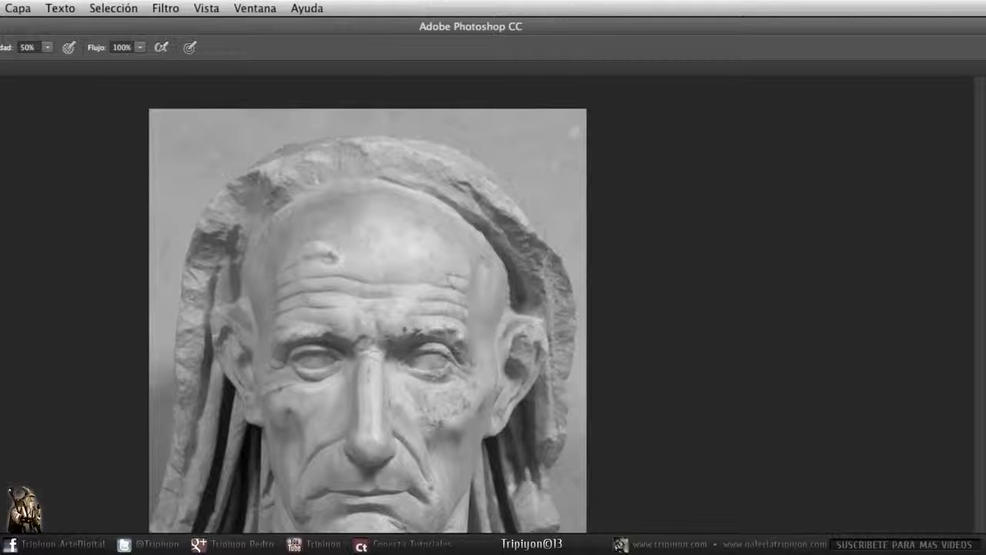
Open the Artístico filter Lápiz de color for the efecto lápiz layer and set Anchura de lápiz to 1
left_click(165, 8)
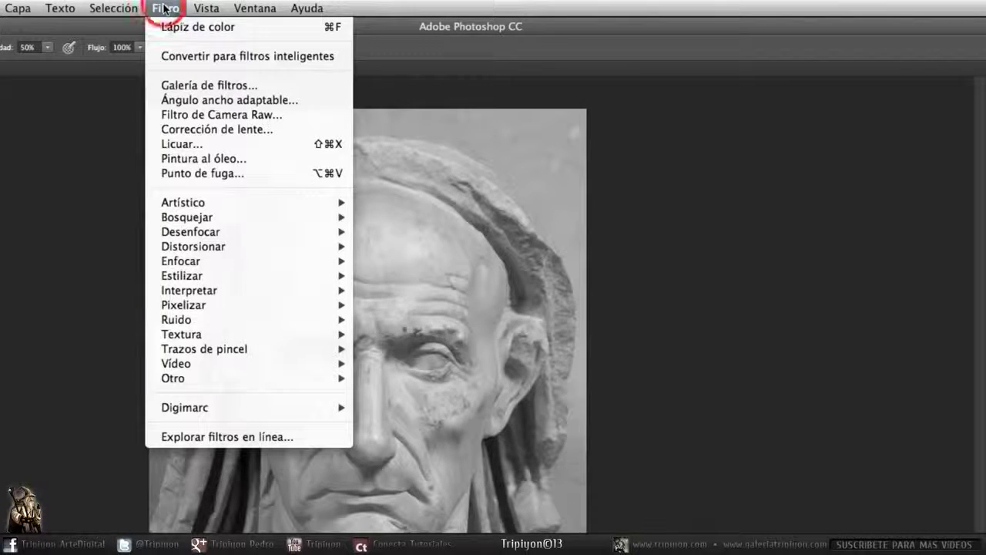
mouse_move(214, 201)
left_click(468, 290)
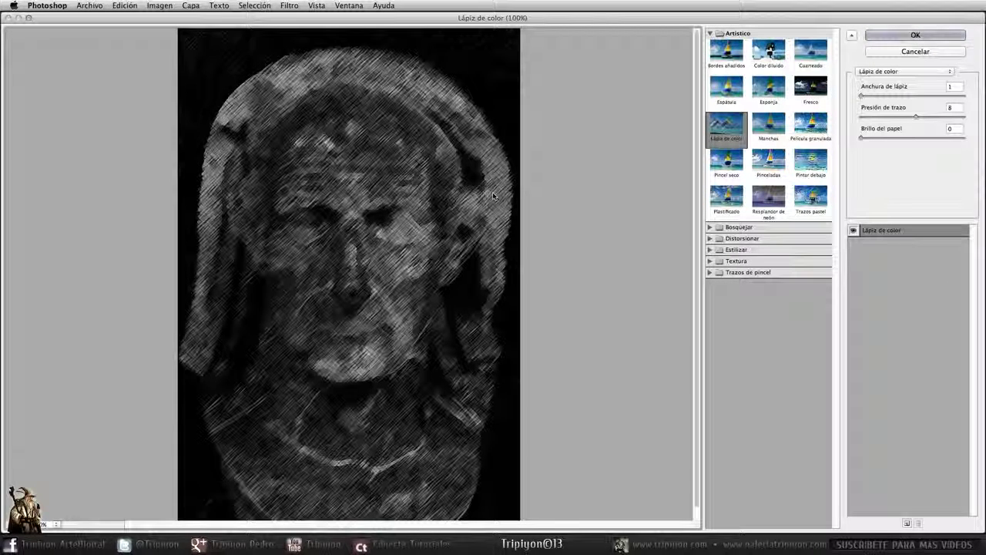
left_click(863, 94)
left_click(860, 95)
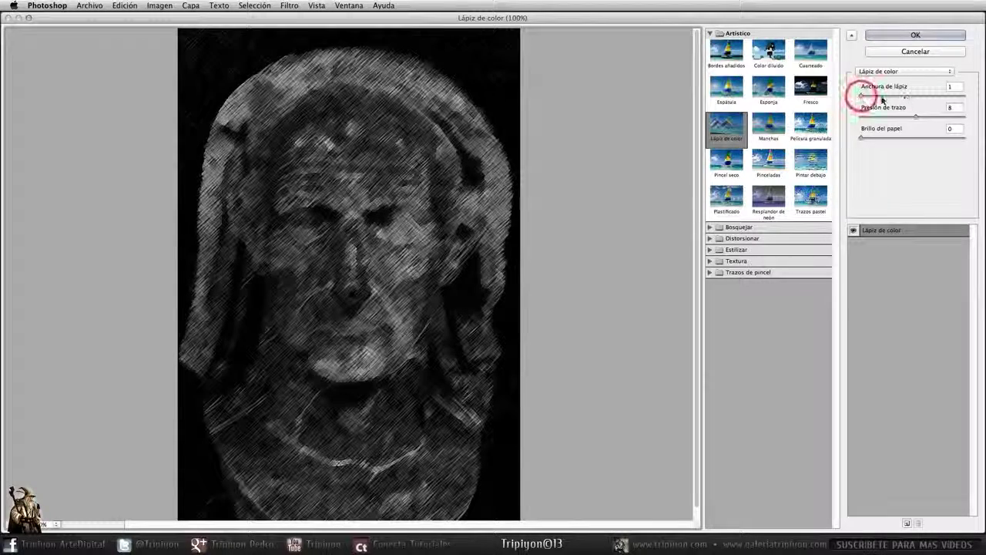
left_click_drag(861, 95, 869, 96)
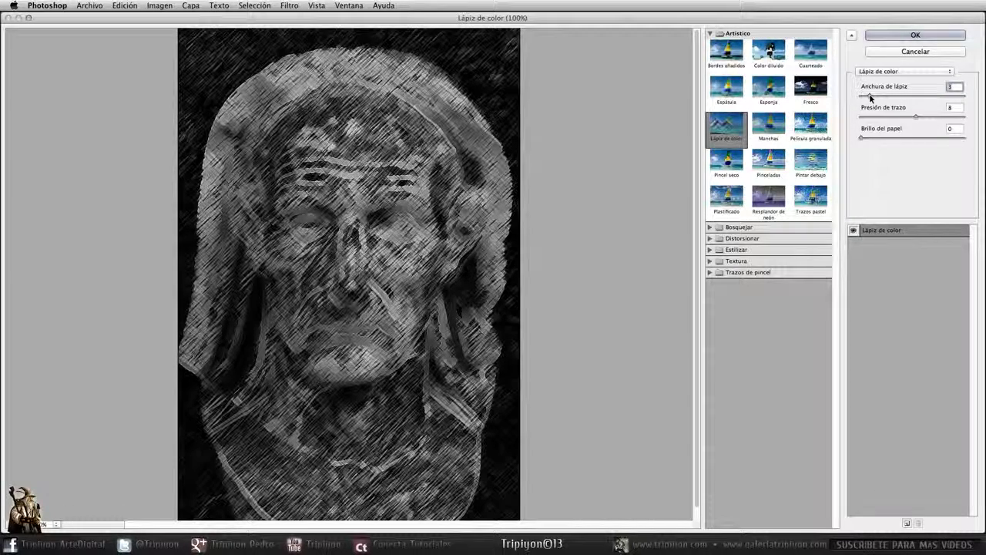
left_click_drag(869, 96, 852, 93)
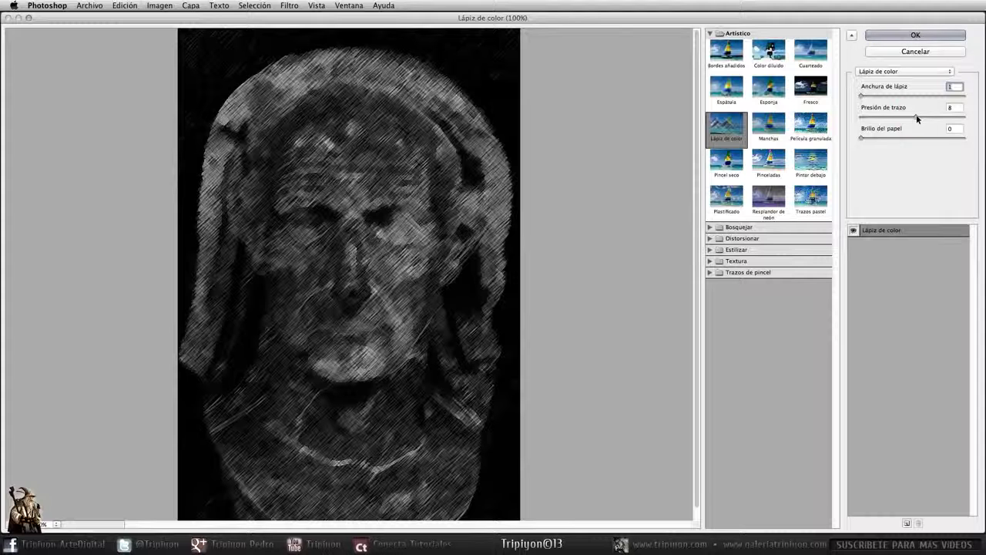
Set Presión de trazo to 8 and Brillo del papel to 0, and apply the Lápiz de color filter
mouse_move(917, 118)
left_mouse_down()
mouse_move(900, 118)
mouse_move(925, 113)
left_mouse_up()
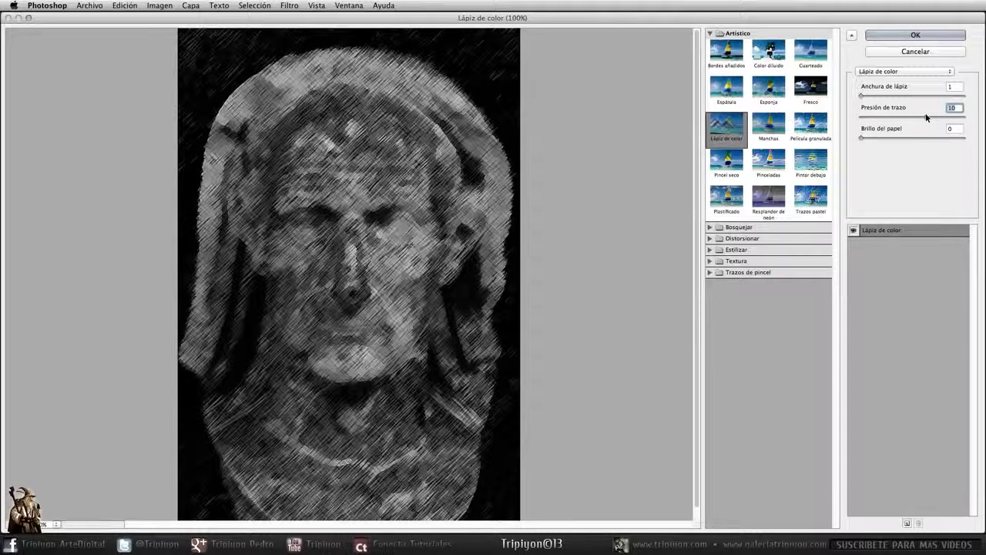
left_click_drag(925, 114, 918, 116)
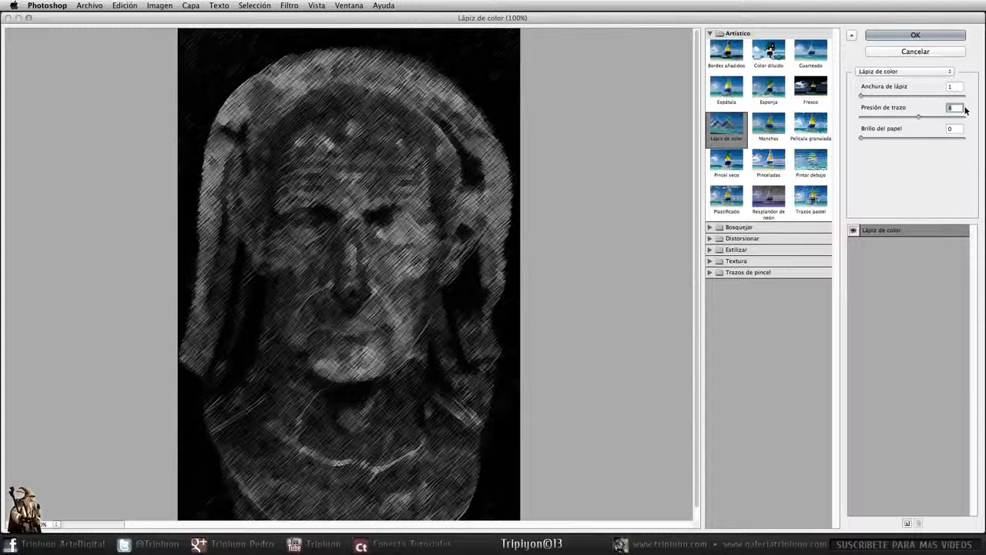
left_click_drag(860, 139, 882, 140)
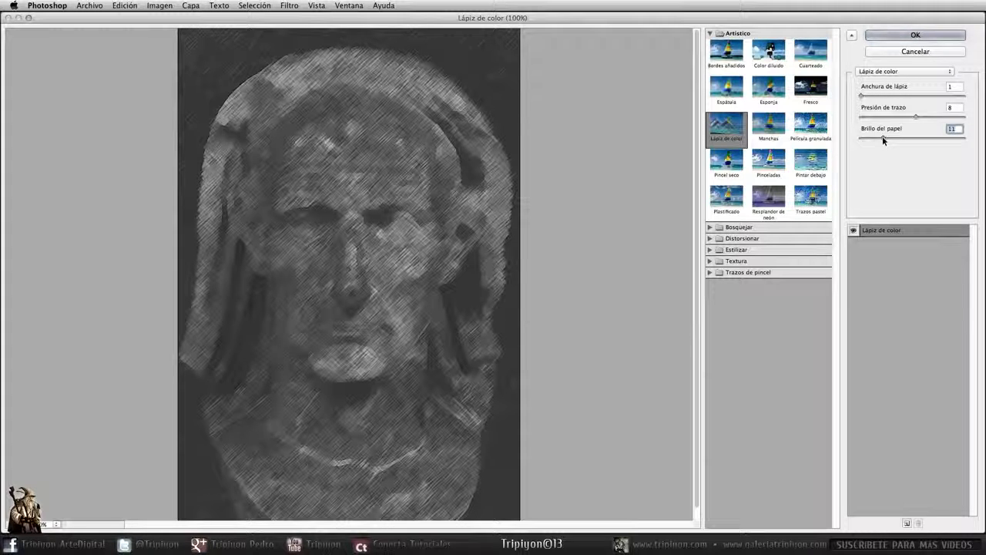
left_click_drag(881, 137, 883, 138)
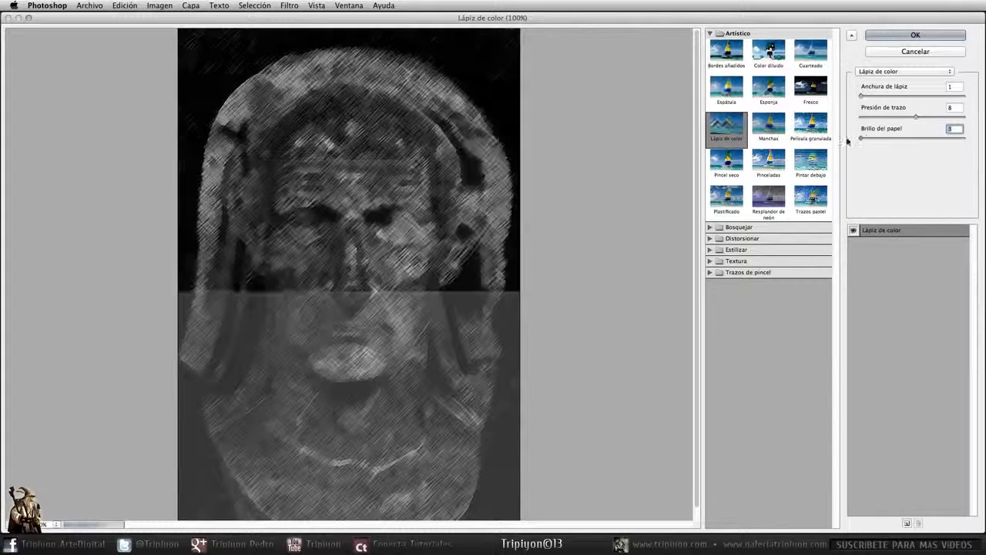
left_click(909, 35)
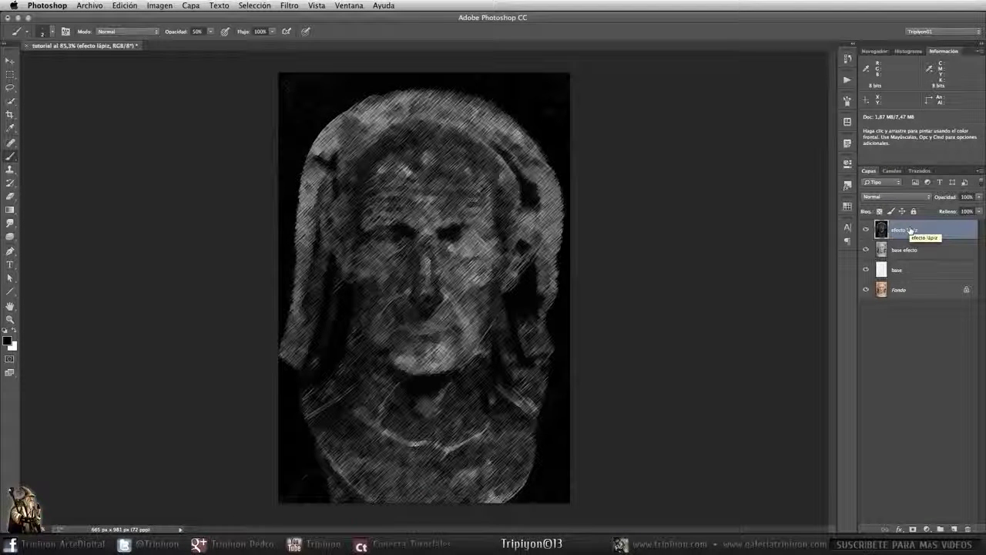
Invert the efecto lápiz layer and set its blend mode to Superponer
key("ctrl+i")
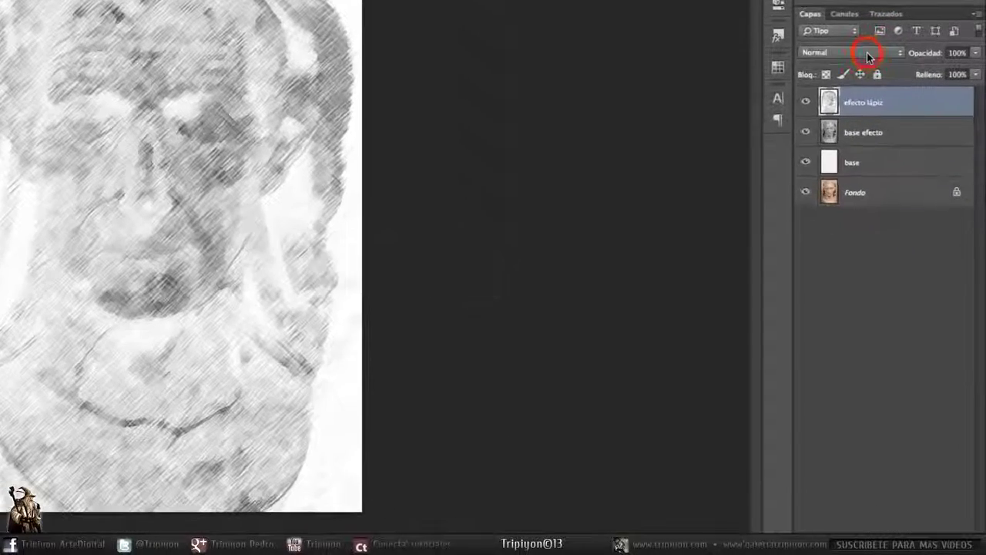
left_click(907, 197)
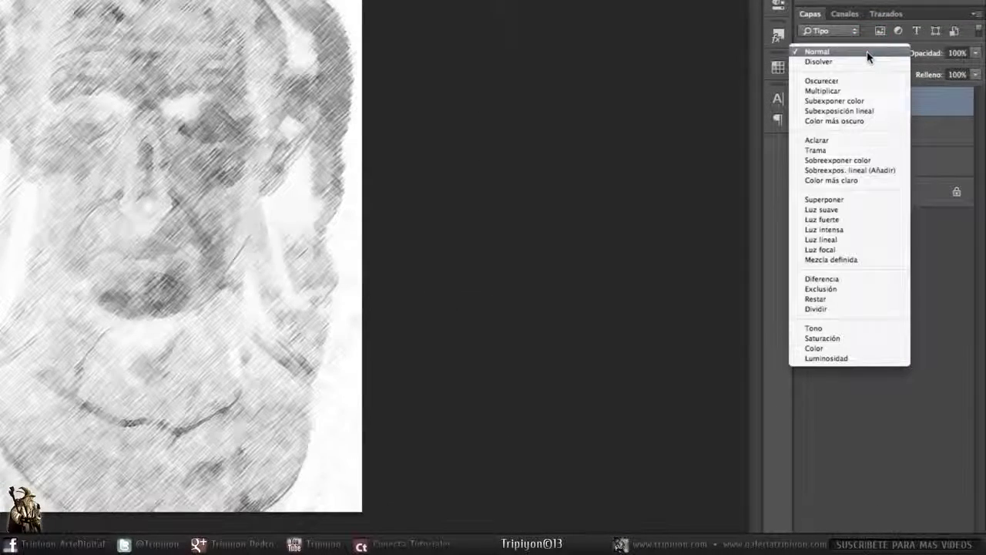
left_click(824, 199)
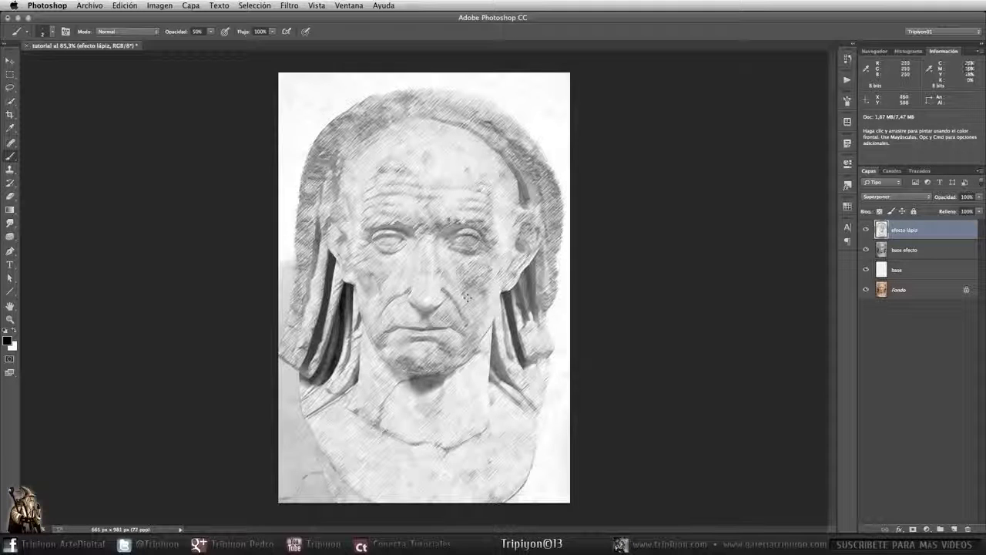
key("super")
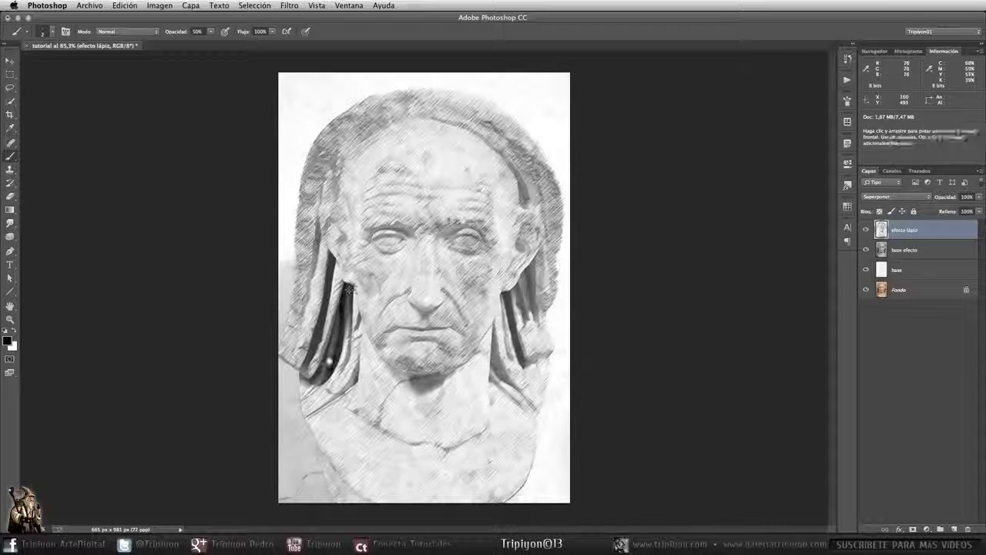
key("space")
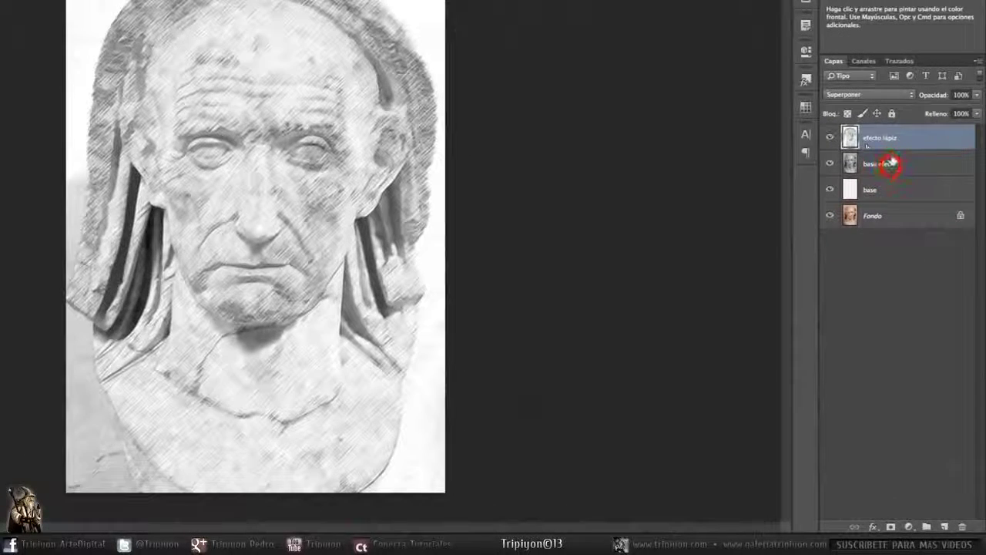
Add a Niveles adjustment layer above base efecto and clip it to that layer
left_click(891, 163)
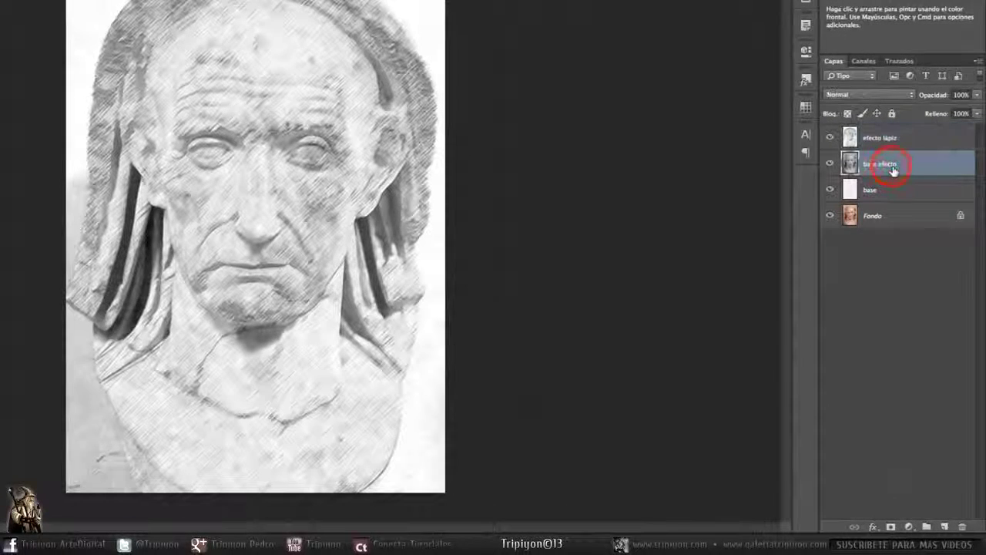
left_click(909, 525)
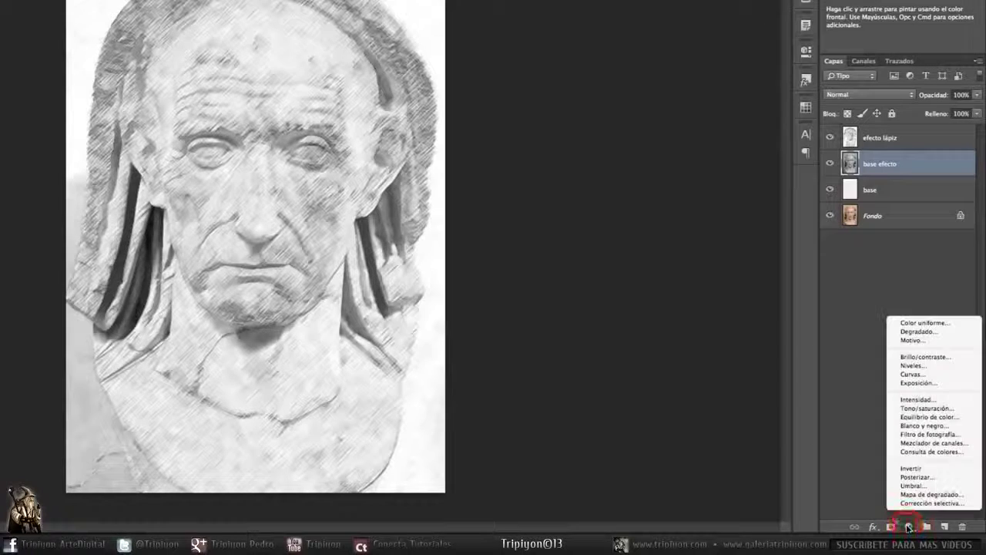
left_click(914, 365)
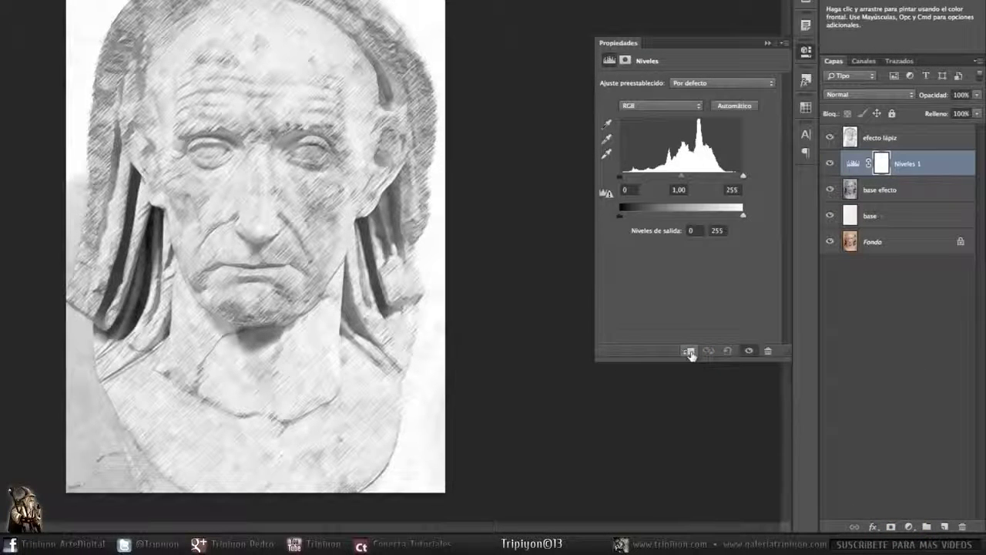
left_click(689, 352)
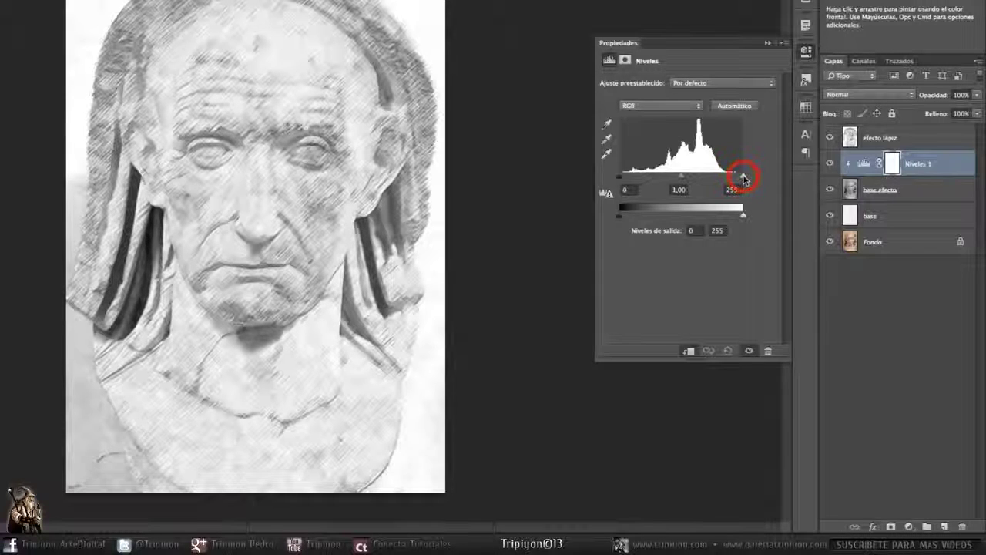
Lower the Niveles white input level to 225 and compare the image with and without the adjustment
left_click_drag(743, 178, 729, 180)
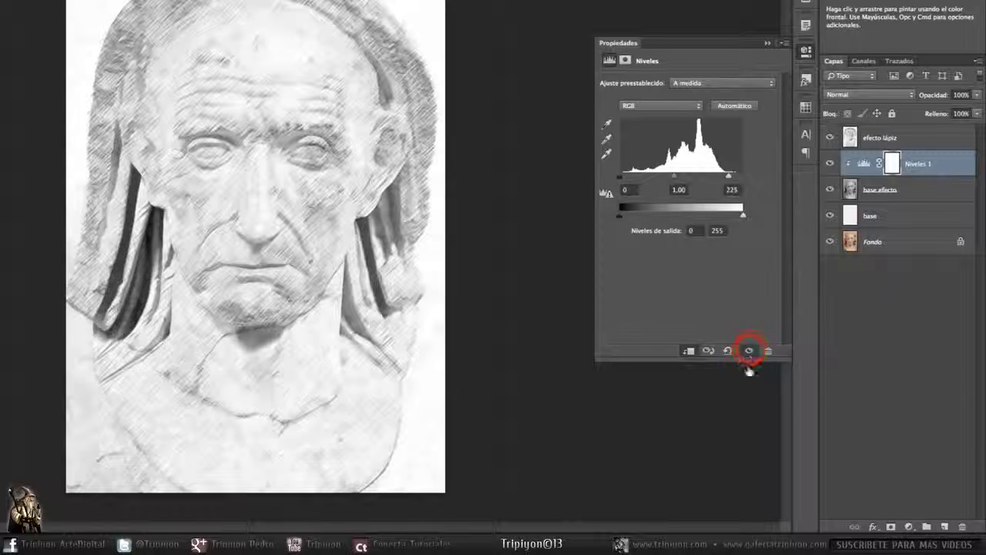
left_click(748, 351)
left_click(748, 351)
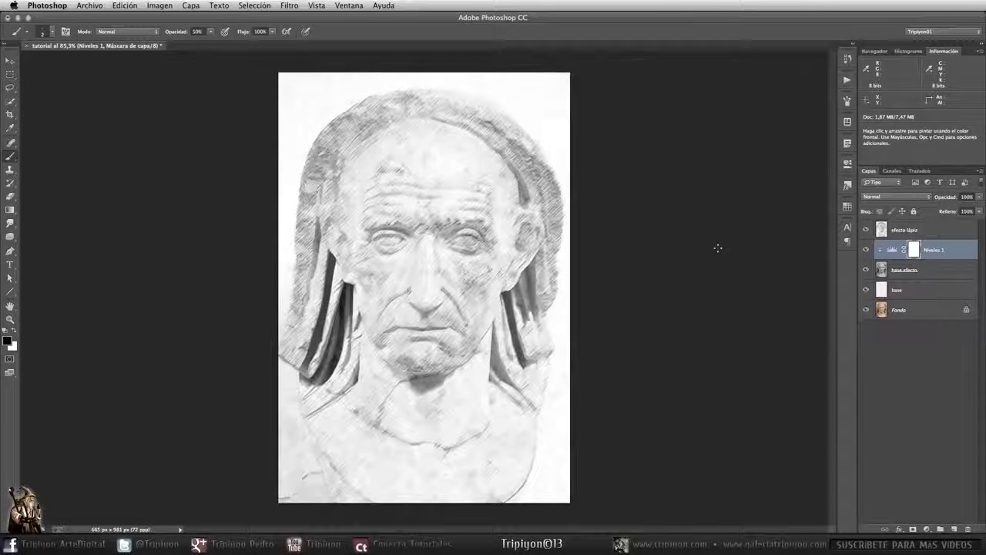
key("space")
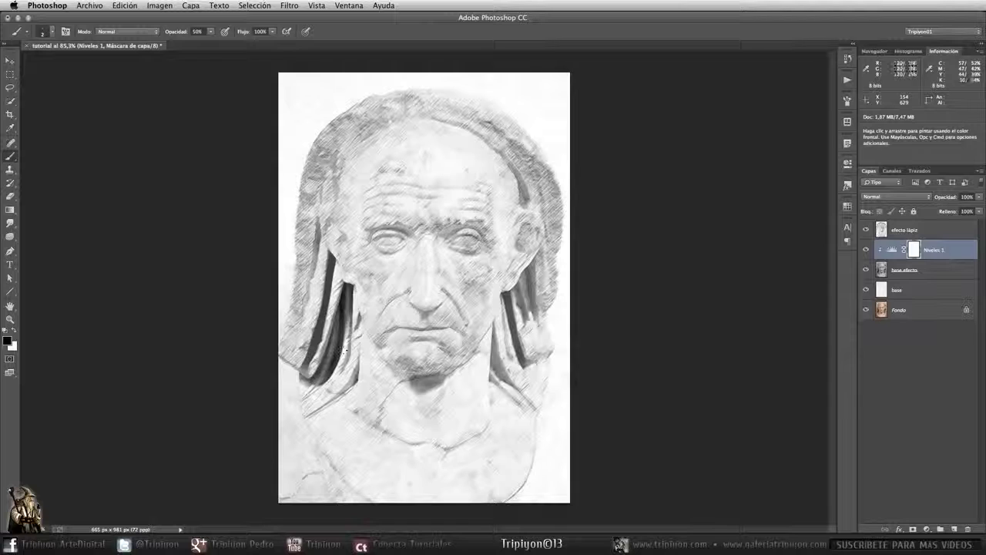
Select the dark folds on both sides of the neck on the base efecto layer with the freehand Lasso
key("l")
left_click(910, 269)
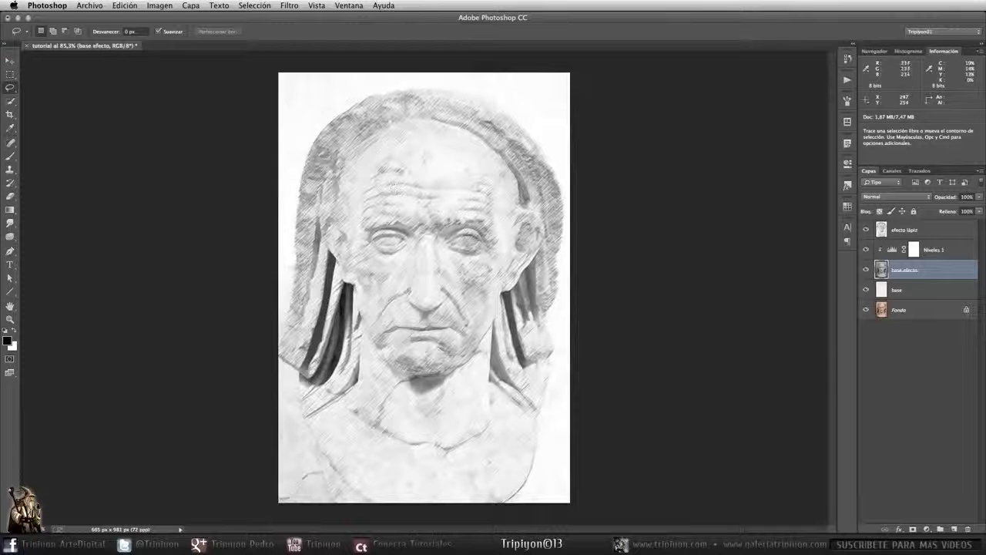
left_click(10, 88)
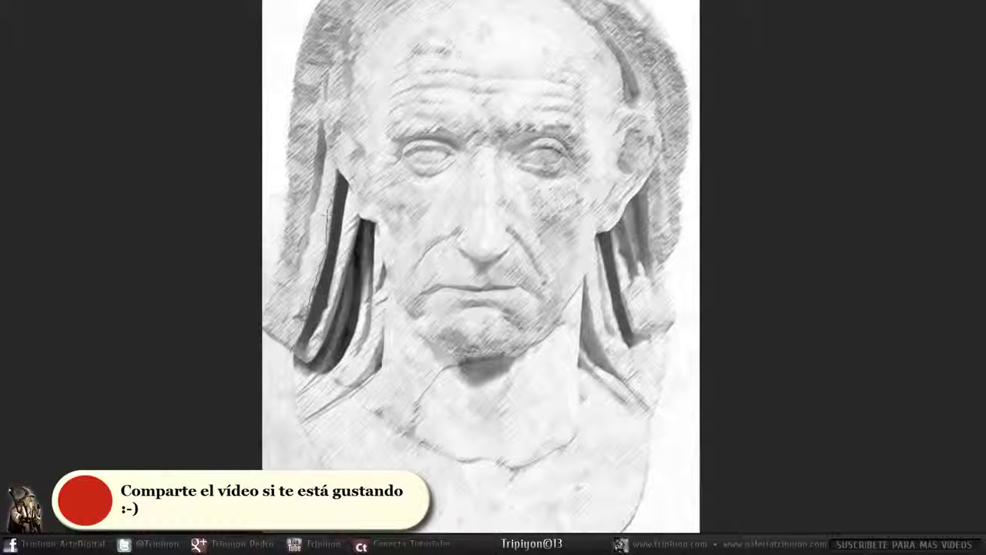
left_click_drag(297, 345, 299, 347)
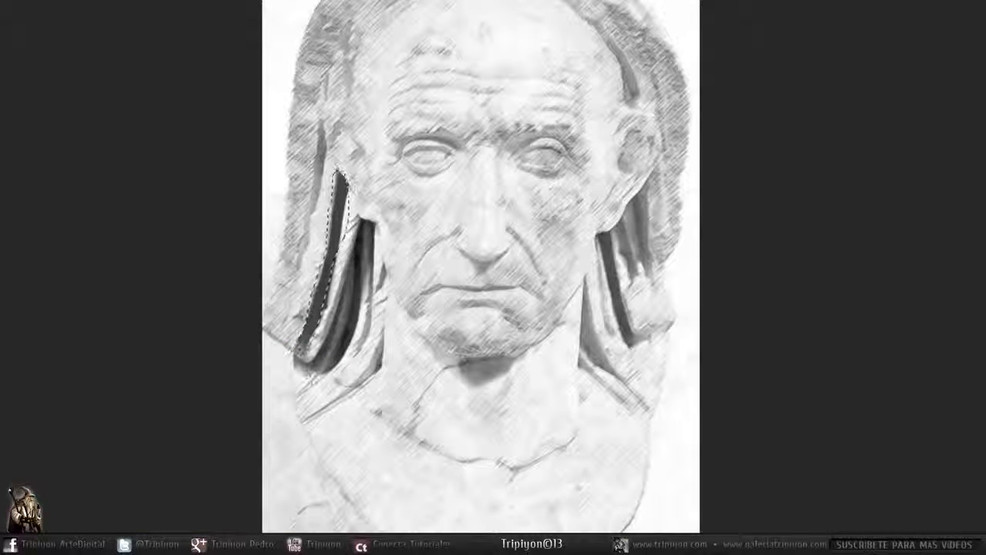
key("shift")
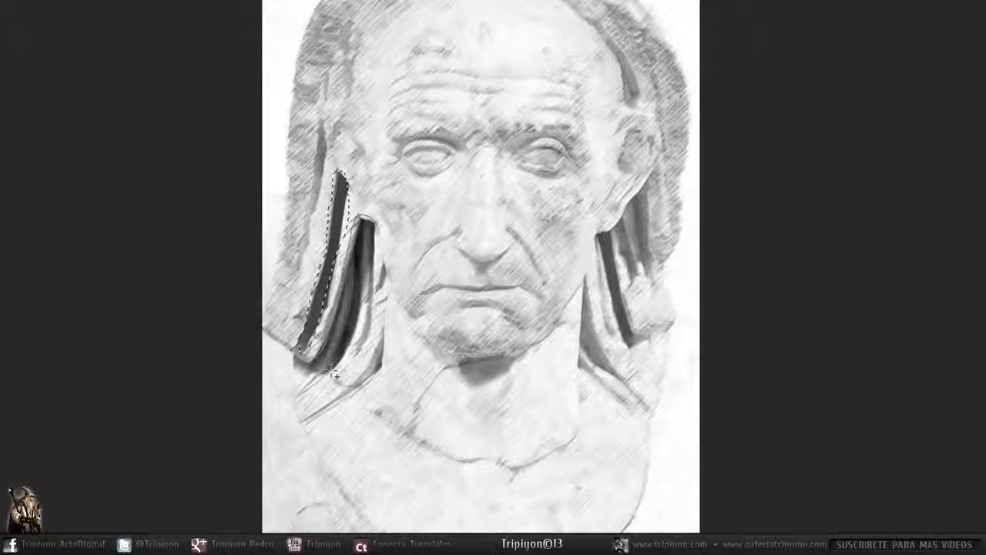
mouse_move(639, 344)
left_mouse_down()
mouse_move(602, 282)
mouse_move(621, 225)
mouse_move(630, 301)
mouse_move(610, 337)
left_mouse_up()
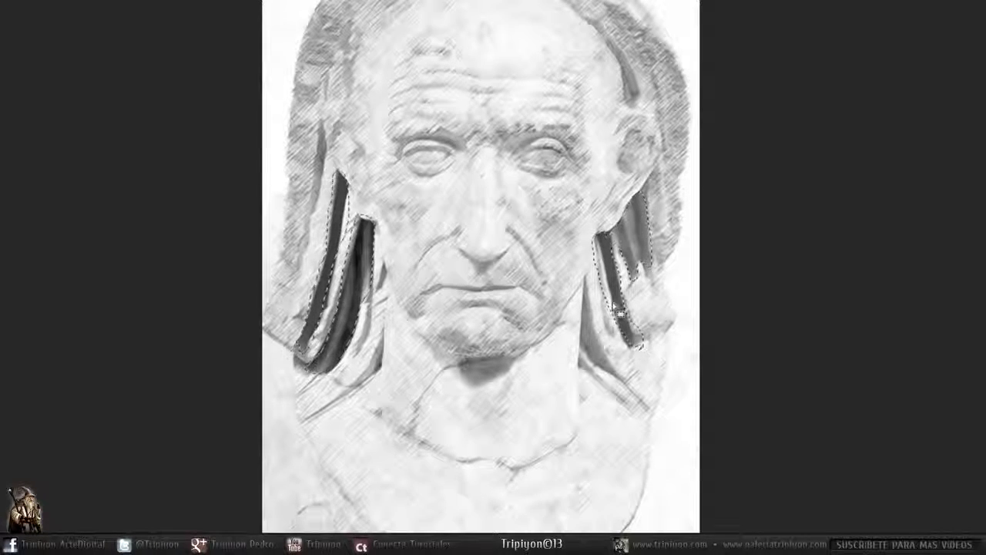
Copy the selected folds to a new layer above efecto lápiz and name it "zonas oscuras"
key("ctrl+c")
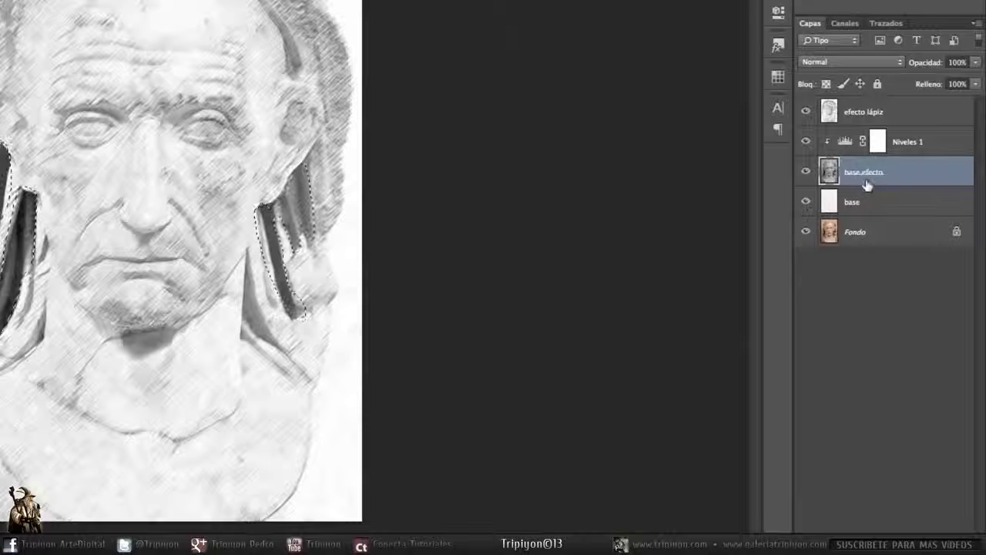
left_click(864, 113)
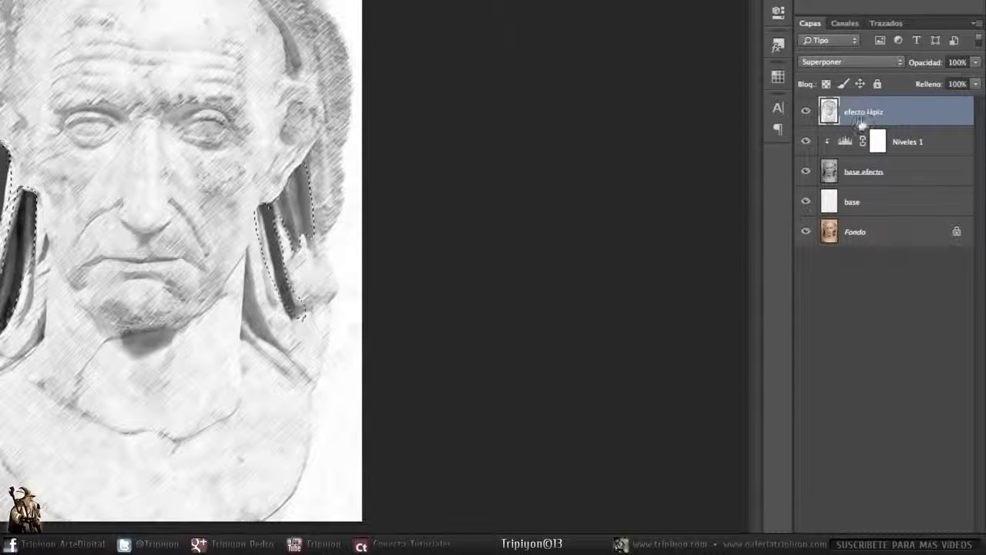
key("ctrl+v")
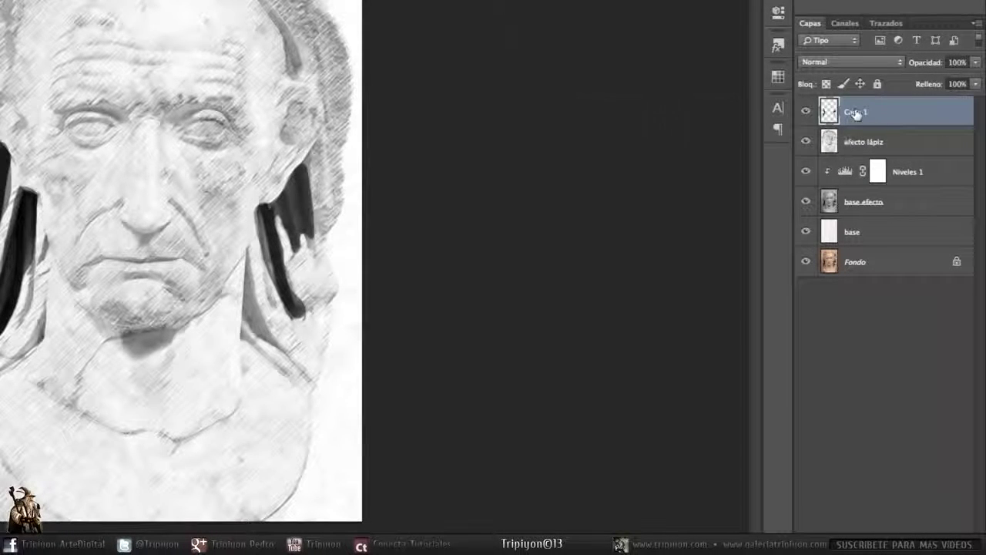
double_click(855, 112)
type("zonas oscuras")
key("Return")
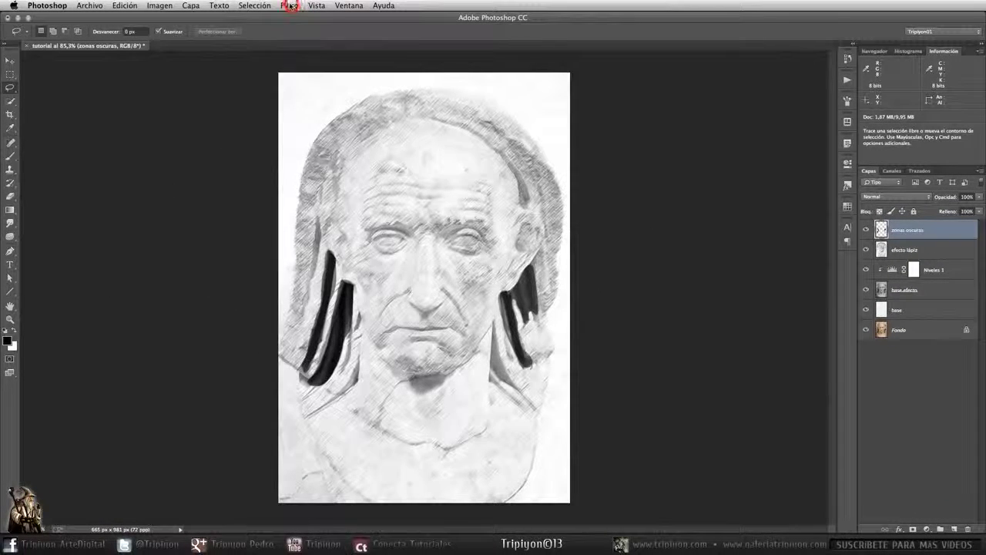
Apply the Lápiz de color filter to the zonas oscuras layer with Anchura de lápiz 1, Presión de trazo 15 and Brillo del papel 12
left_click(292, 5)
mouse_move(384, 135)
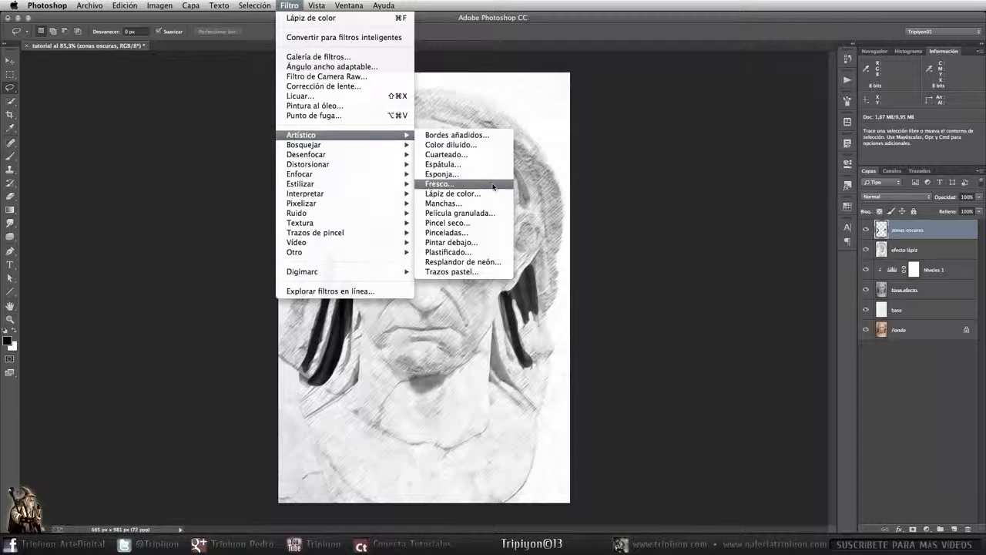
left_click(488, 193)
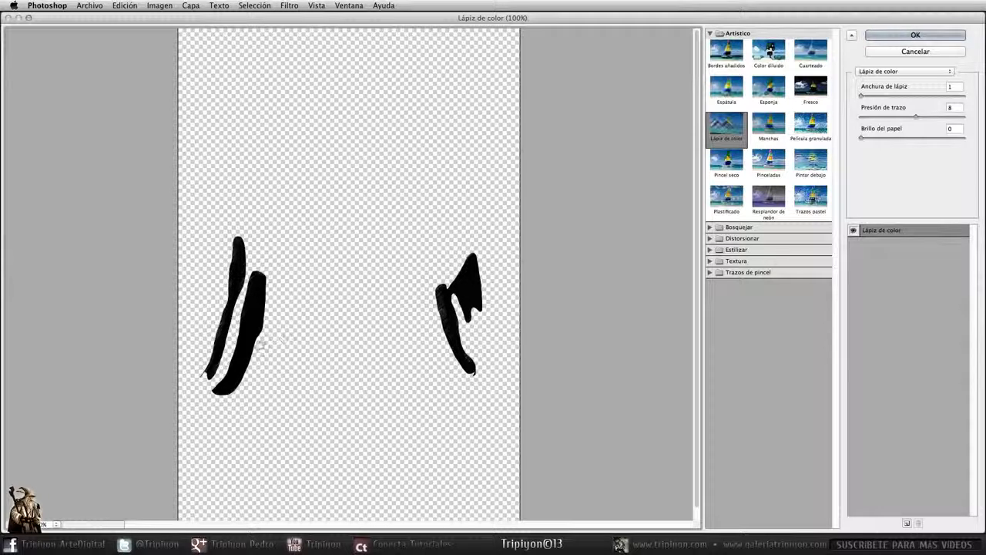
left_click_drag(916, 117, 983, 118)
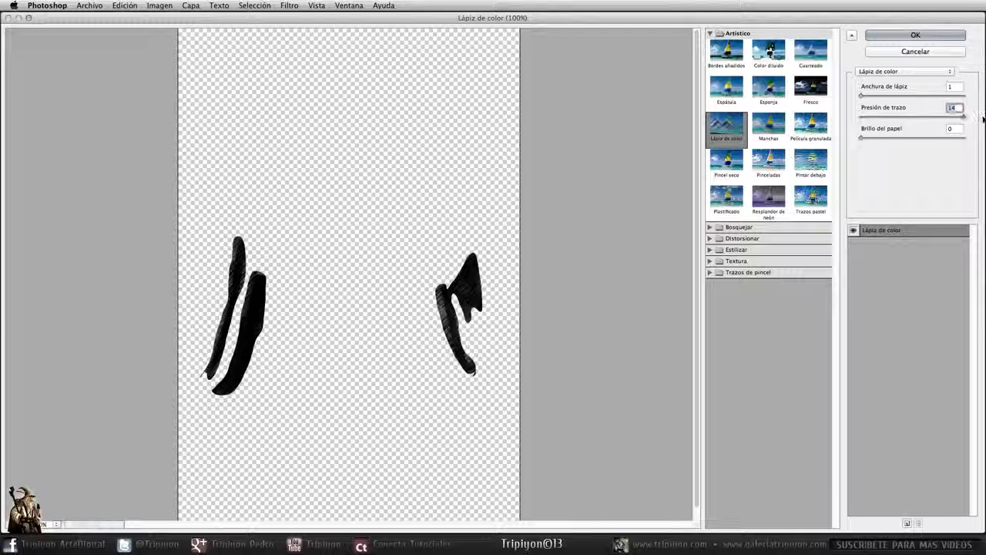
left_click(862, 96)
left_click_drag(862, 96, 862, 97)
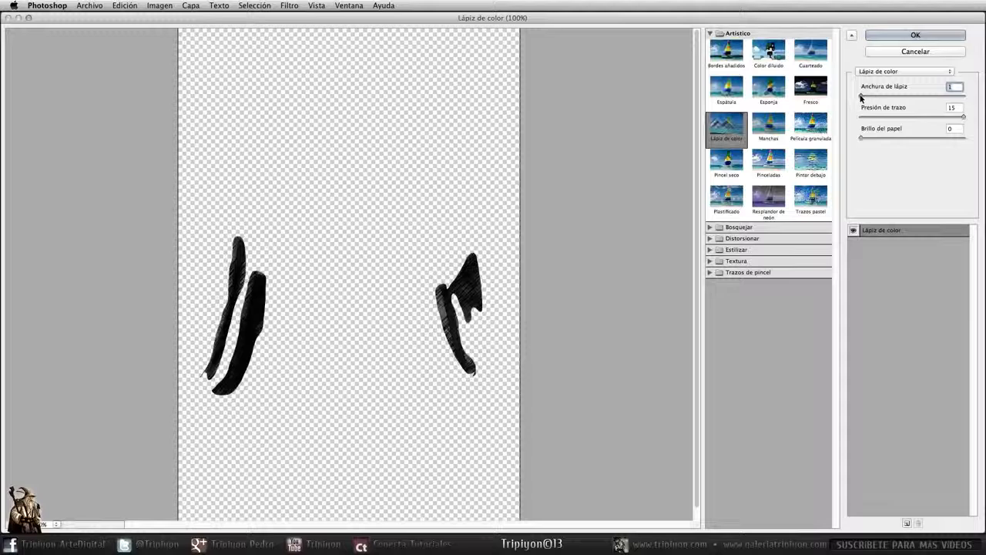
left_click(861, 138)
left_click_drag(860, 138, 883, 138)
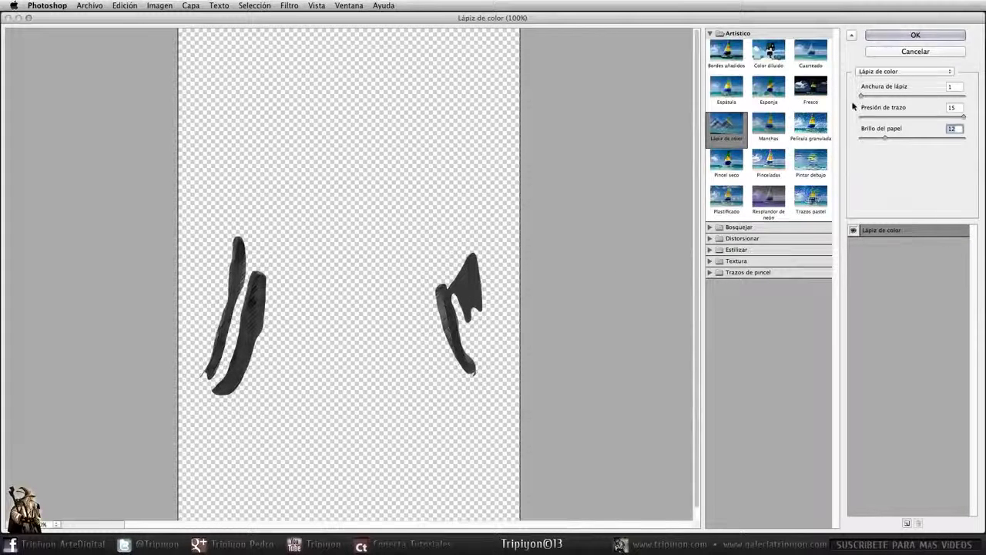
left_click(914, 36)
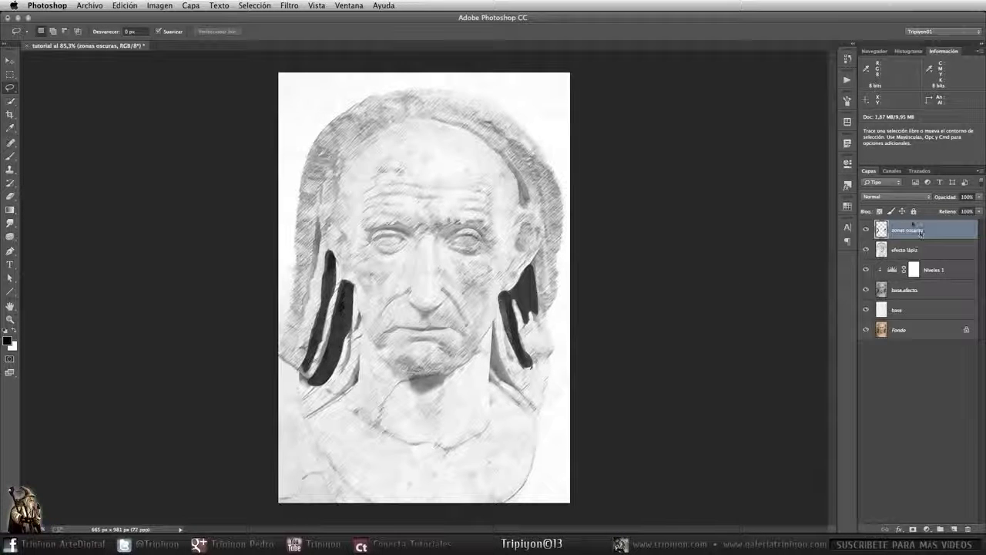
Set the zonas oscuras layer's blend mode to Superponer and invert its colours
left_click(884, 197)
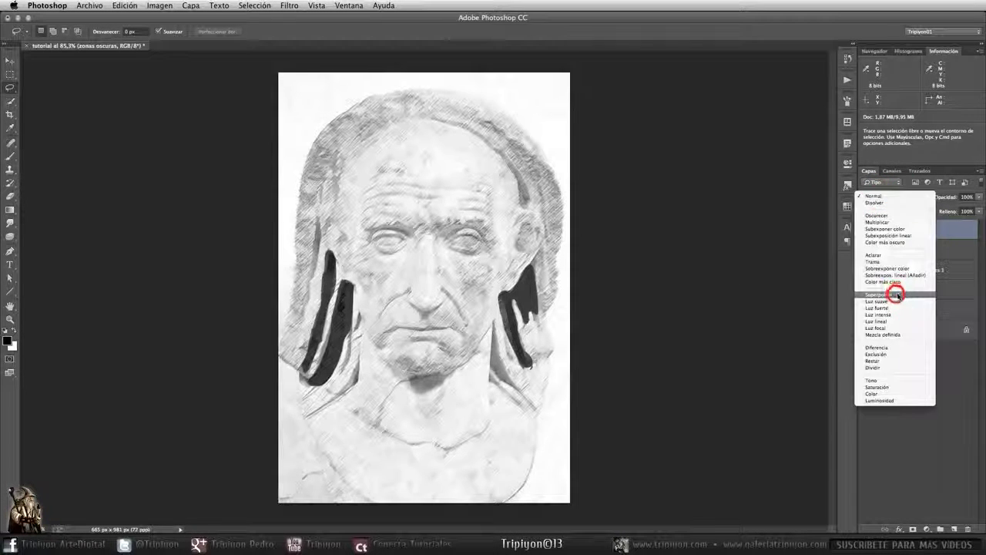
left_click(891, 287)
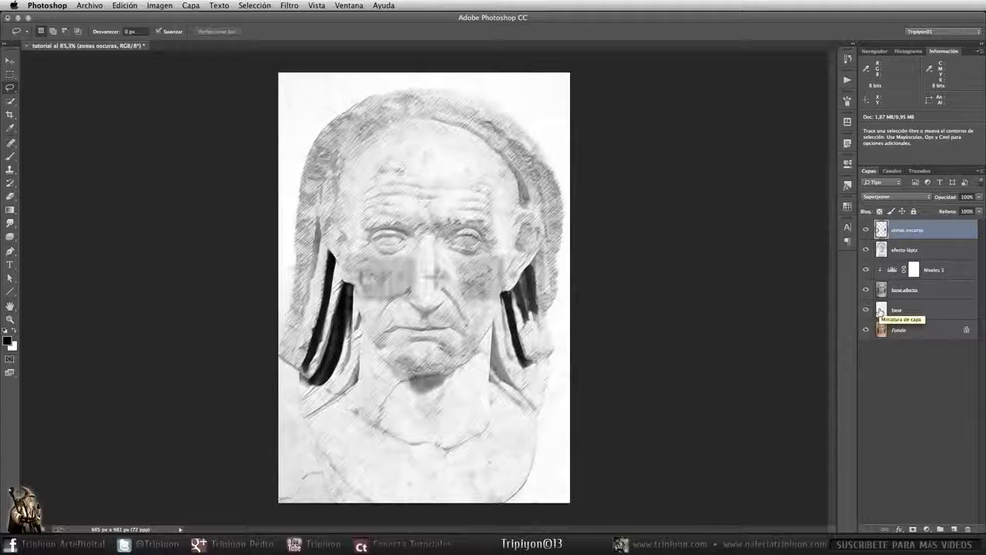
key("ctrl+i")
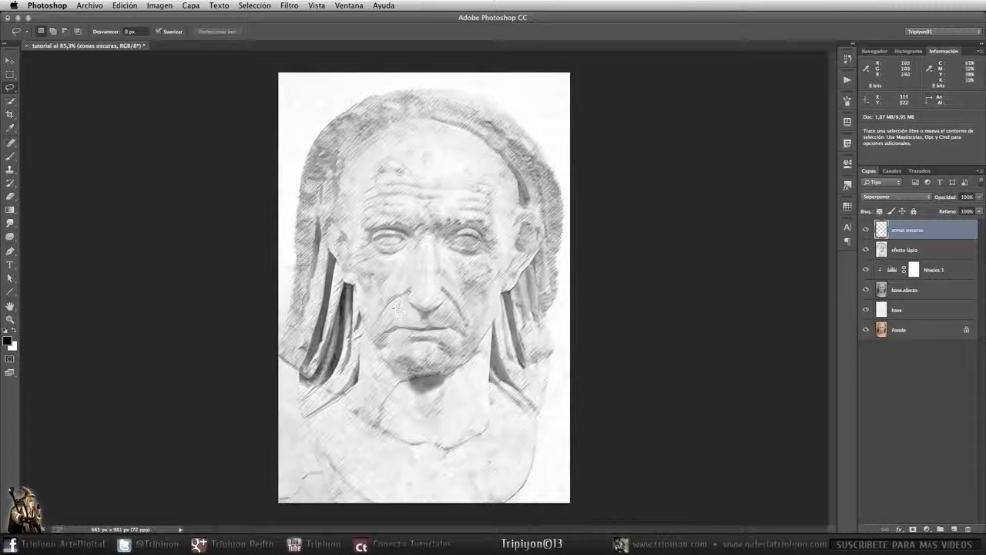
Add a layer mask to zonas oscuras and set up a round 11 px brush at 100% opacity
left_click(311, 372, "ctrl")
left_click_drag(312, 372, 388, 274)
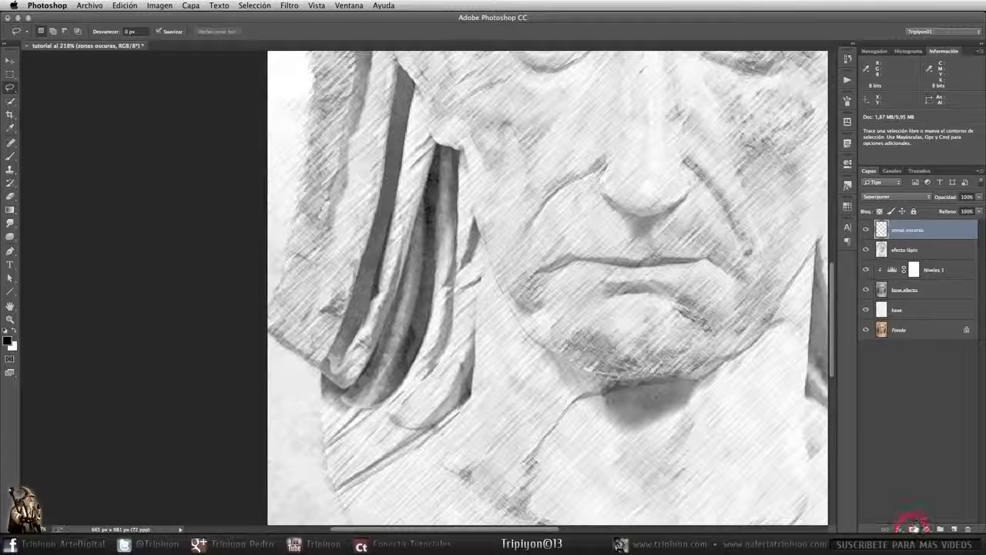
left_click(913, 530)
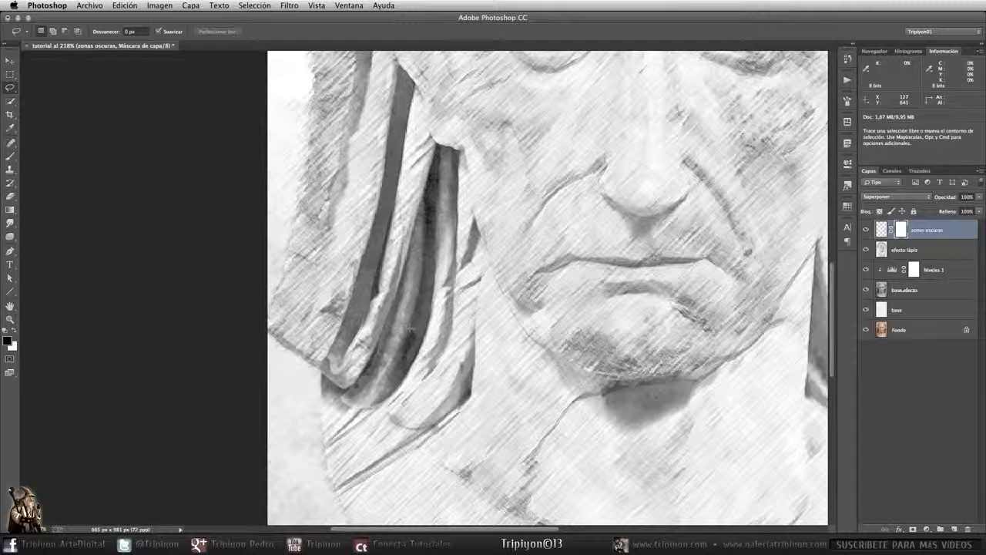
key("b")
right_click(395, 272)
left_click(445, 344)
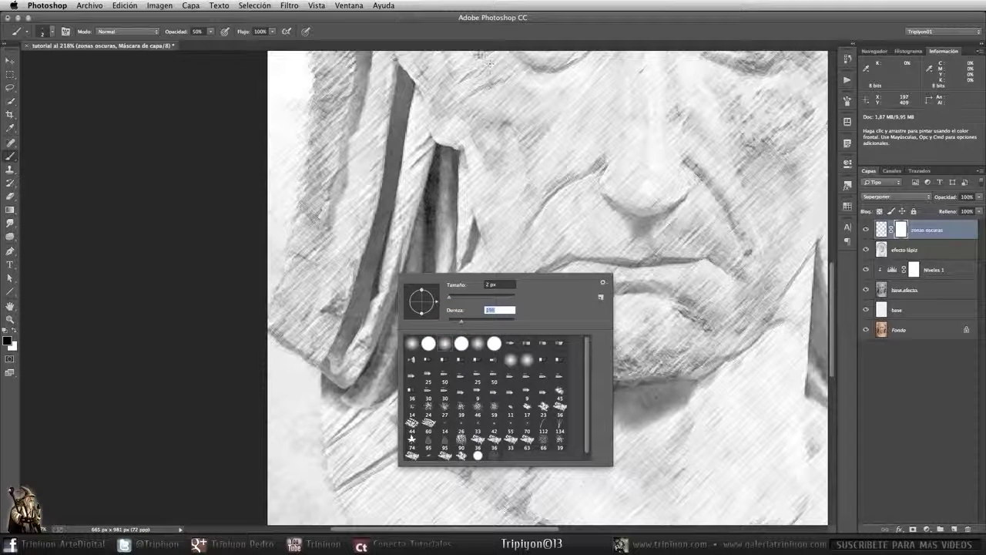
left_click(485, 36)
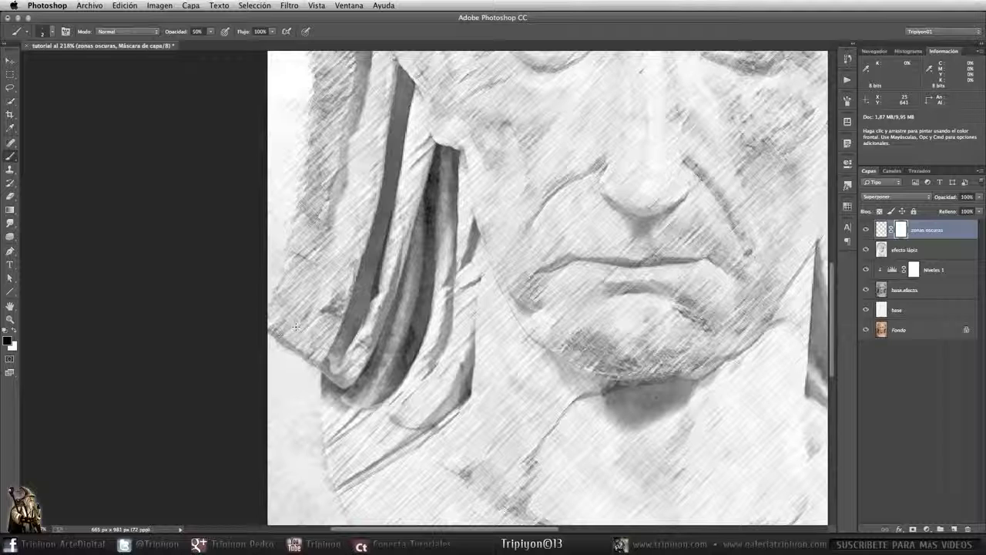
left_click_drag(352, 293, 371, 293)
left_click(380, 287)
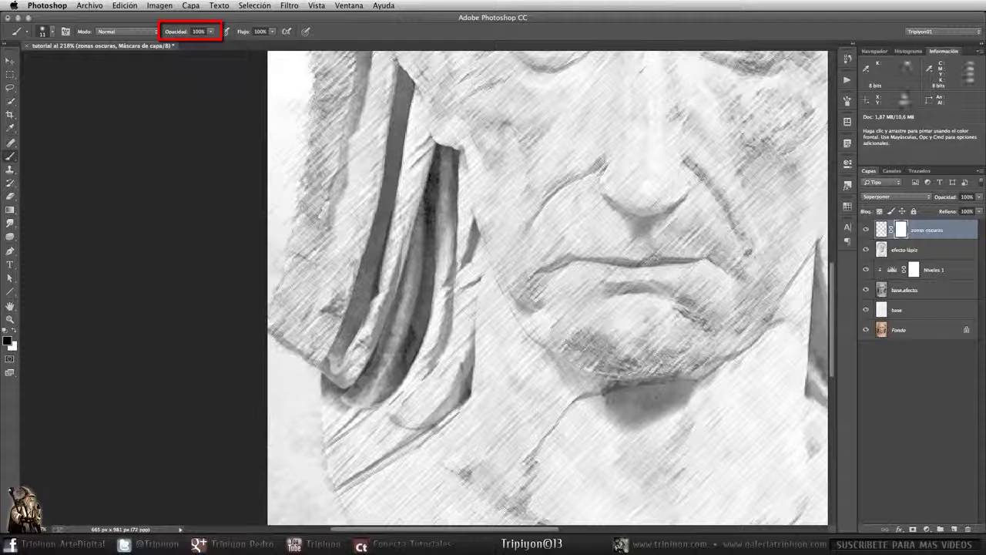
key("0")
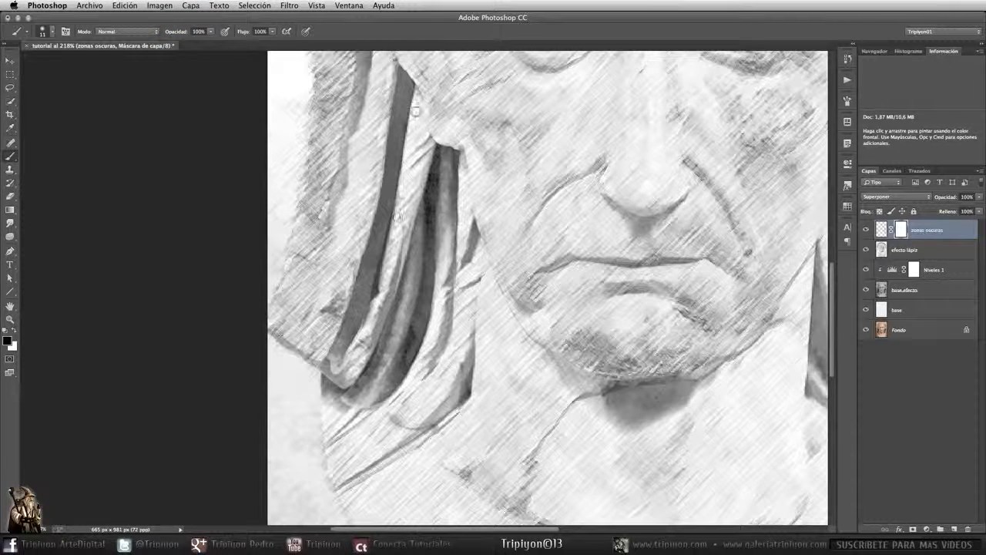
Paint black on the zonas oscuras mask to clean up the edges of the neck folds, and return to 100% zoom
key("space")
left_click_drag(426, 91, 463, 191)
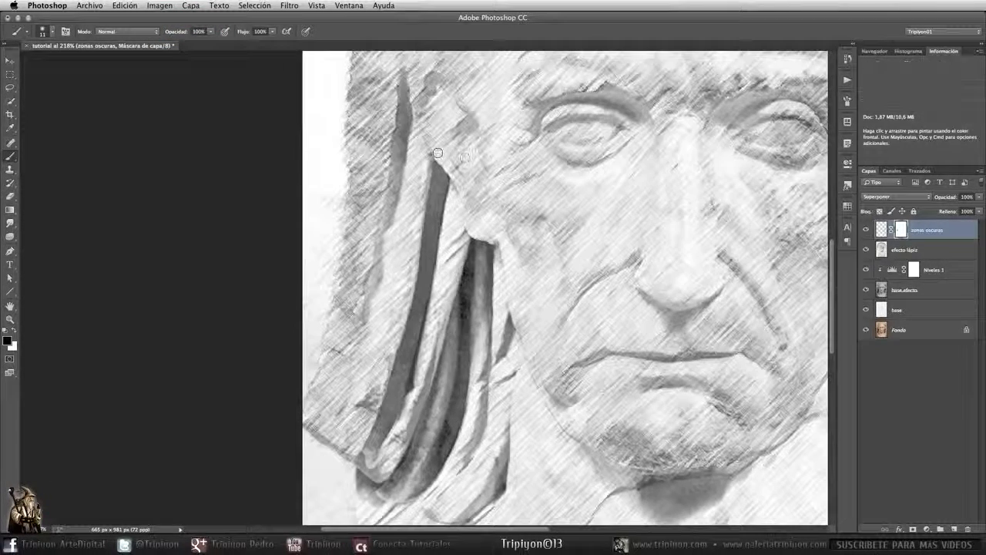
scroll(428, 157, "down", 5)
scroll(428, 158, "right", 2)
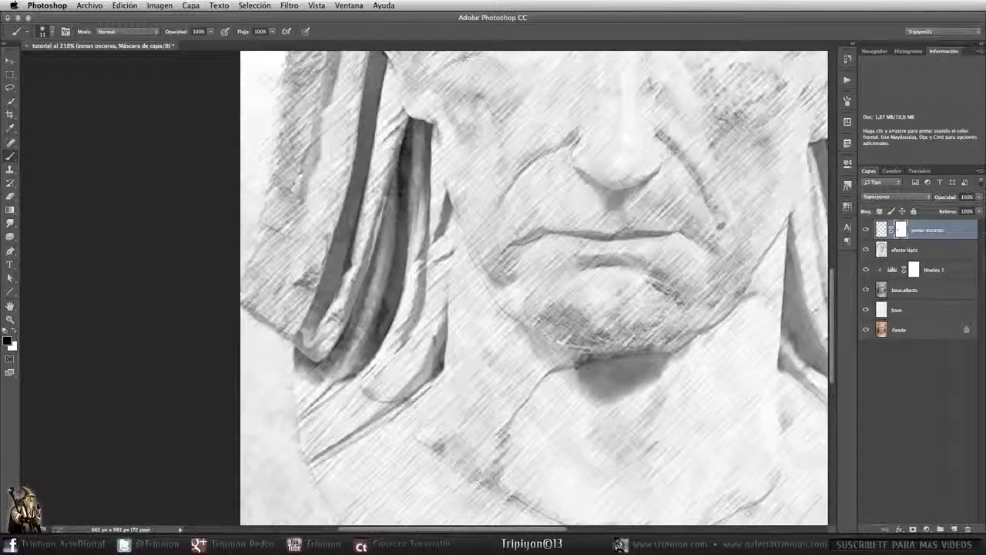
scroll(356, 394, "right", 5)
key("super+1")
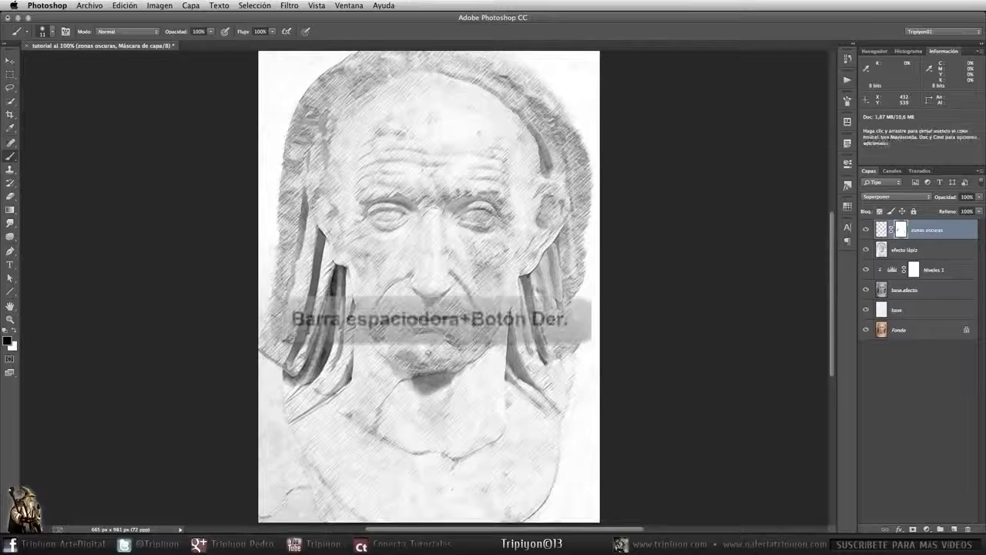
right_click(421, 230)
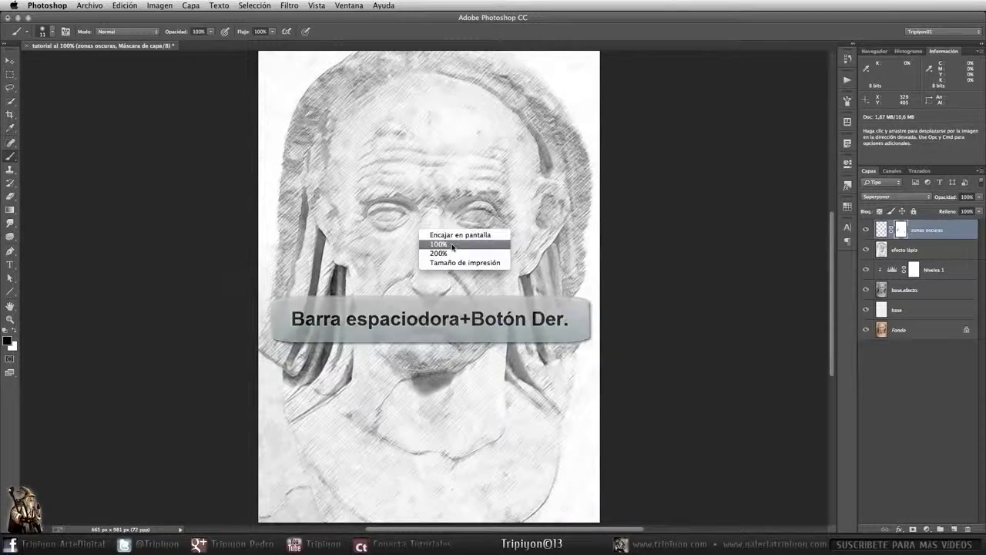
left_click(457, 243)
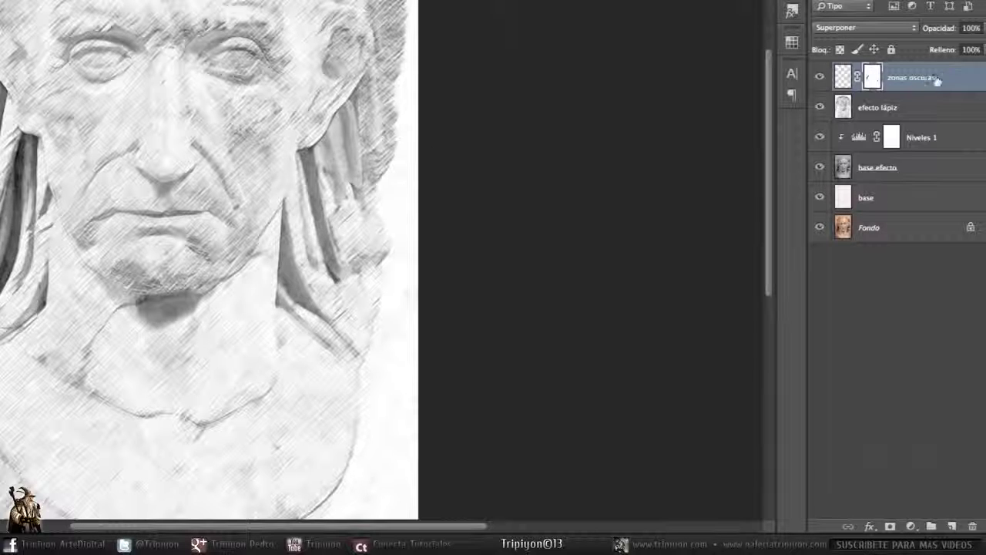
Group the layers from zonas oscuras down to base efecto and name the group "G lápiz"
left_click(918, 169, "shift")
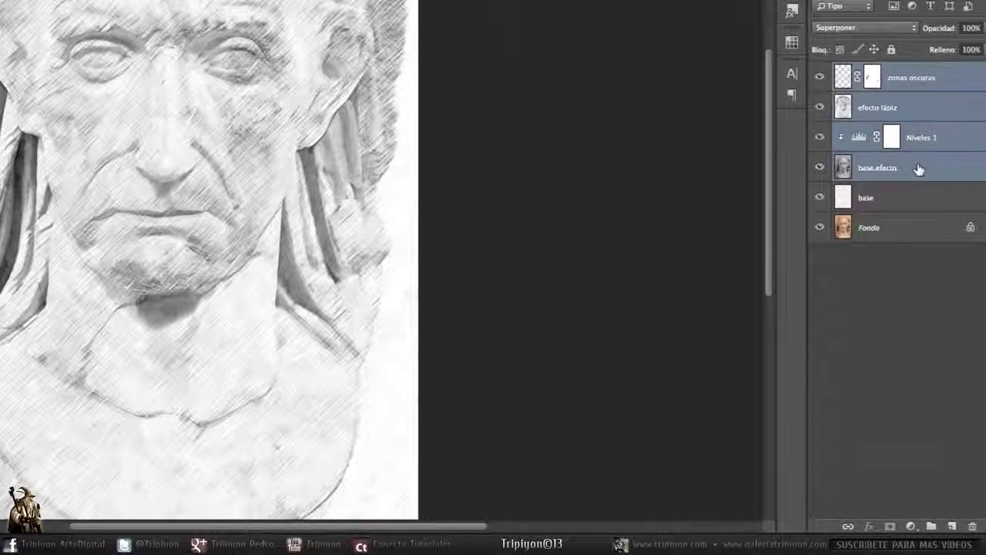
left_click(923, 75)
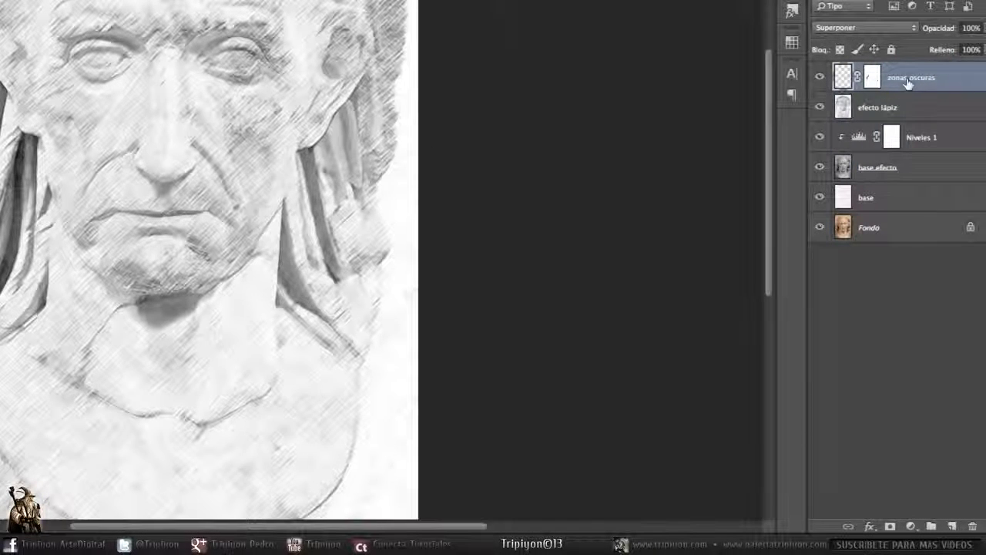
left_click(922, 170, "shift")
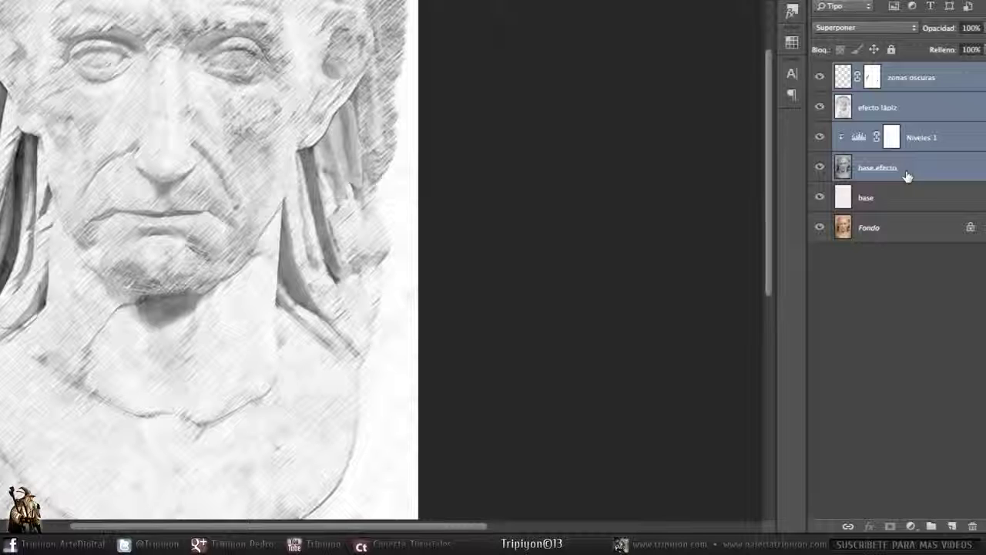
key("ctrl+g")
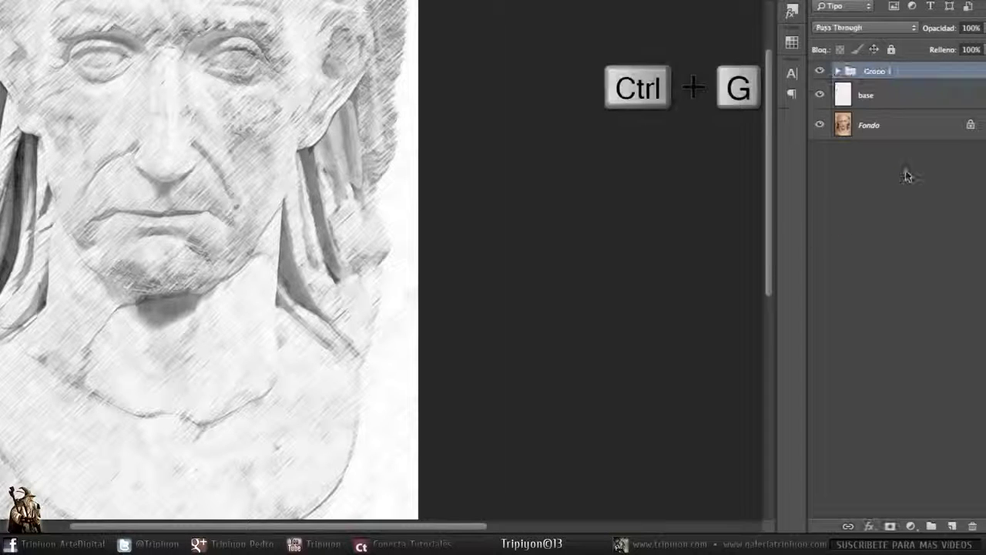
double_click(880, 70)
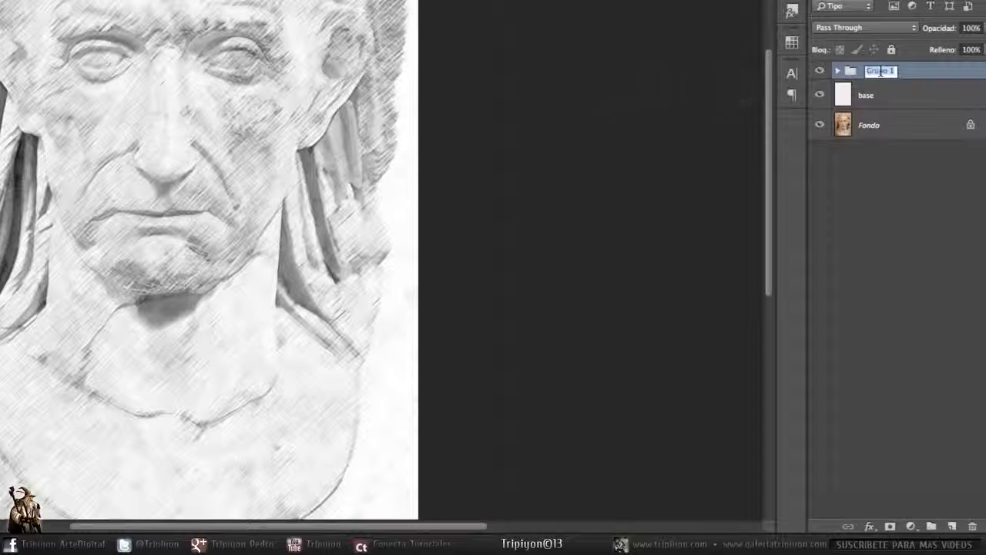
type("C lápiz")
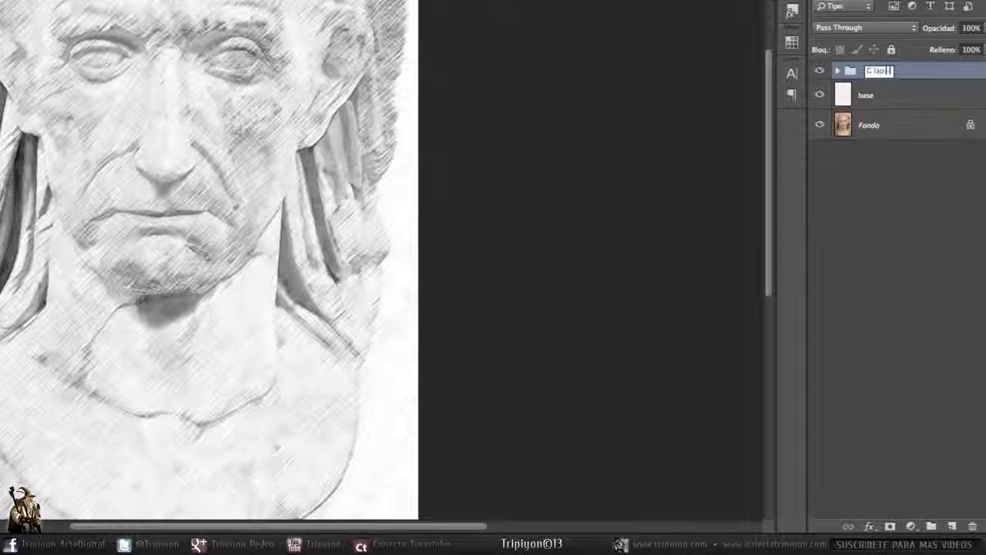
key("Return")
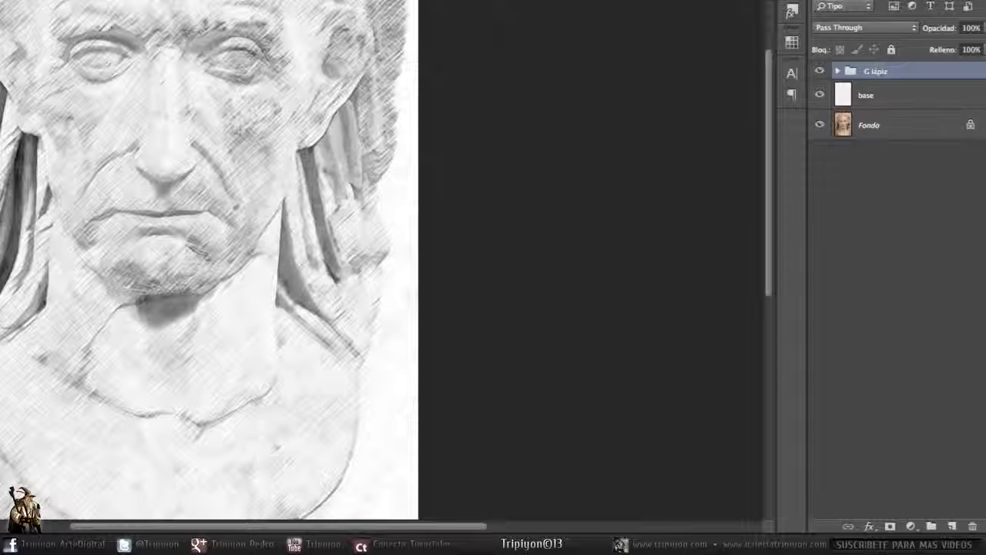
In base efecto's Fusionar si options, split the Capa subyacente white slider to 249 / 255 and extend half the black slider to the white end
left_click(838, 71)
left_click(922, 187)
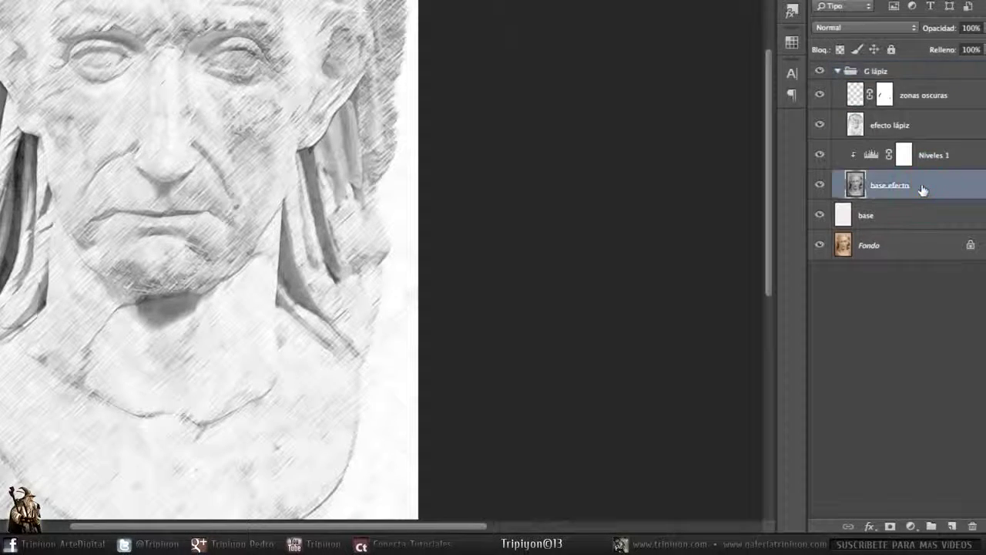
double_click(855, 185)
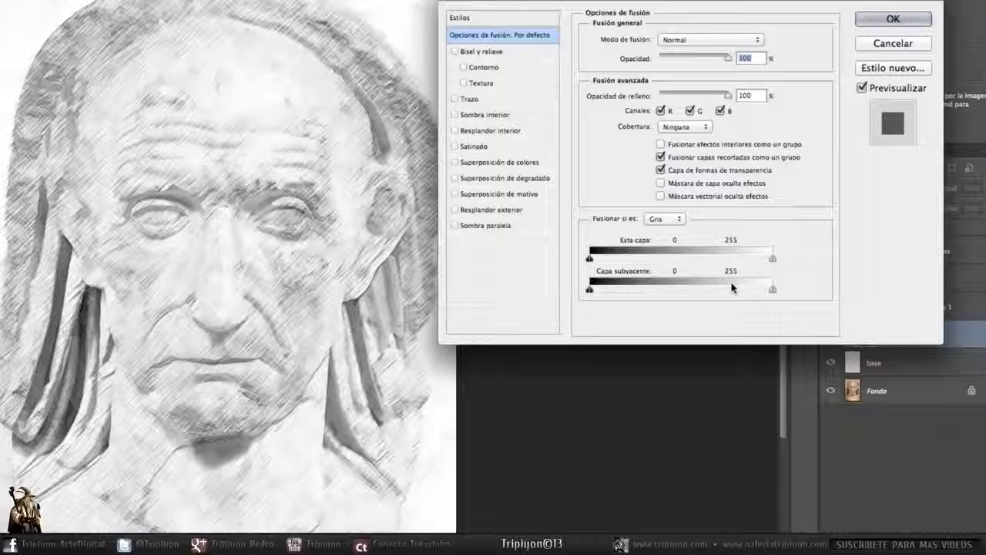
key("alt")
left_click_drag(773, 288, 770, 291)
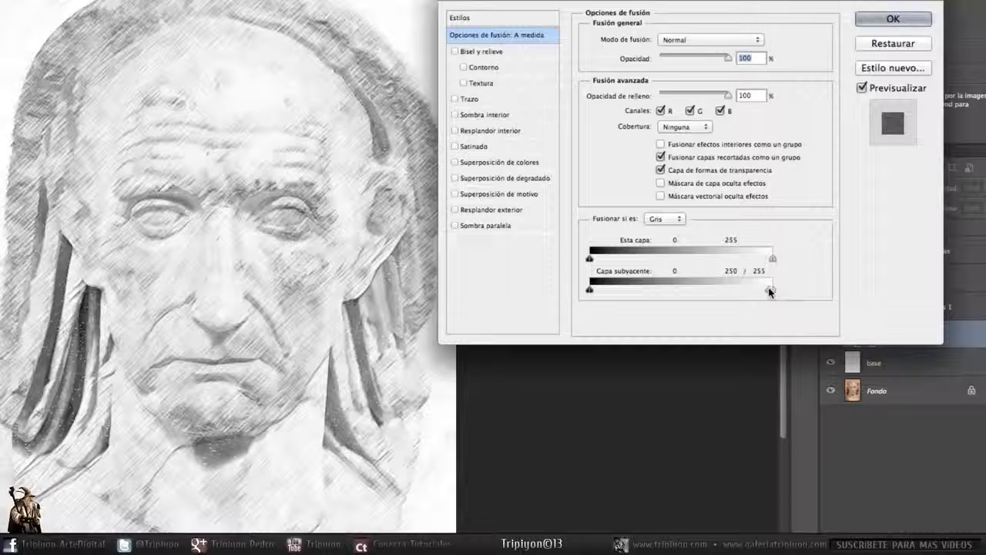
left_click_drag(769, 290, 768, 291)
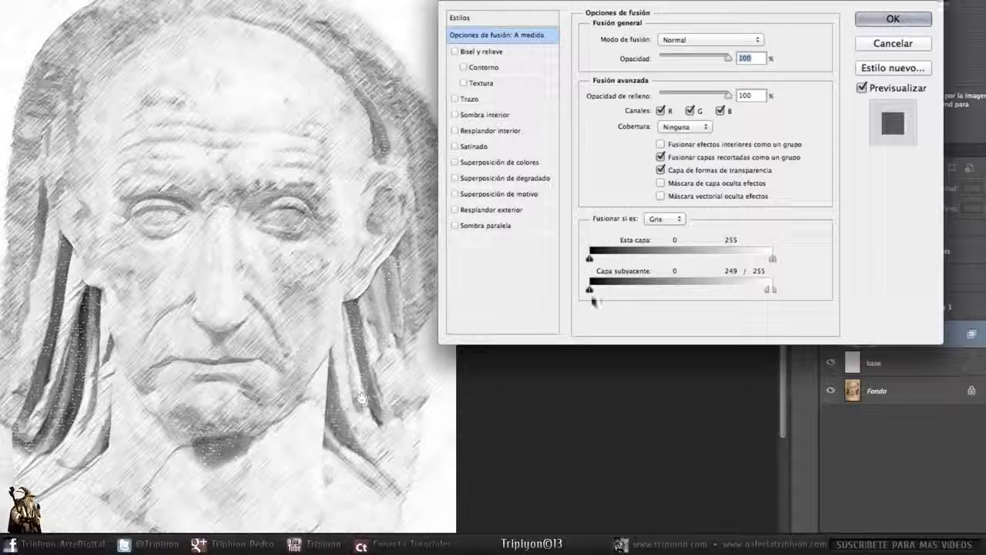
key("alt")
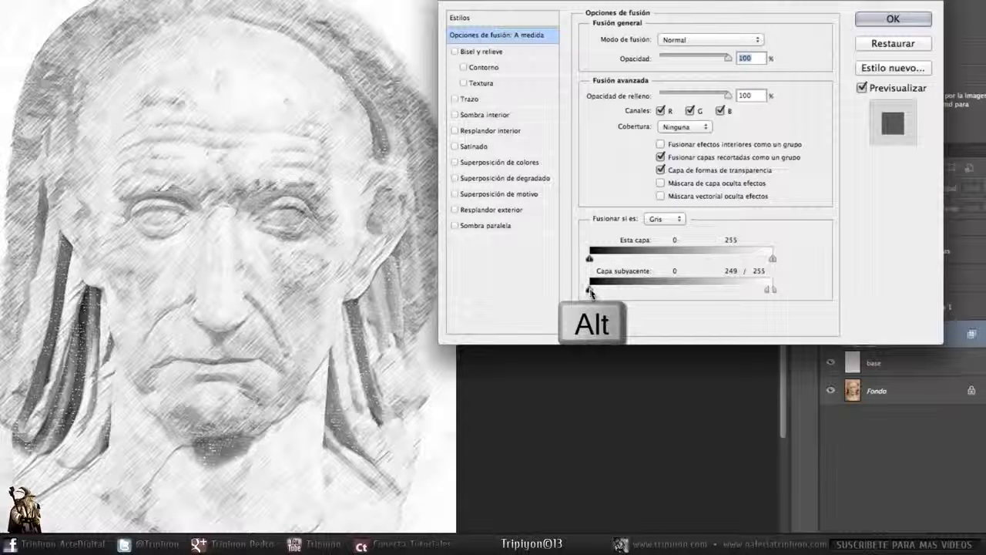
left_click_drag(589, 289, 795, 302)
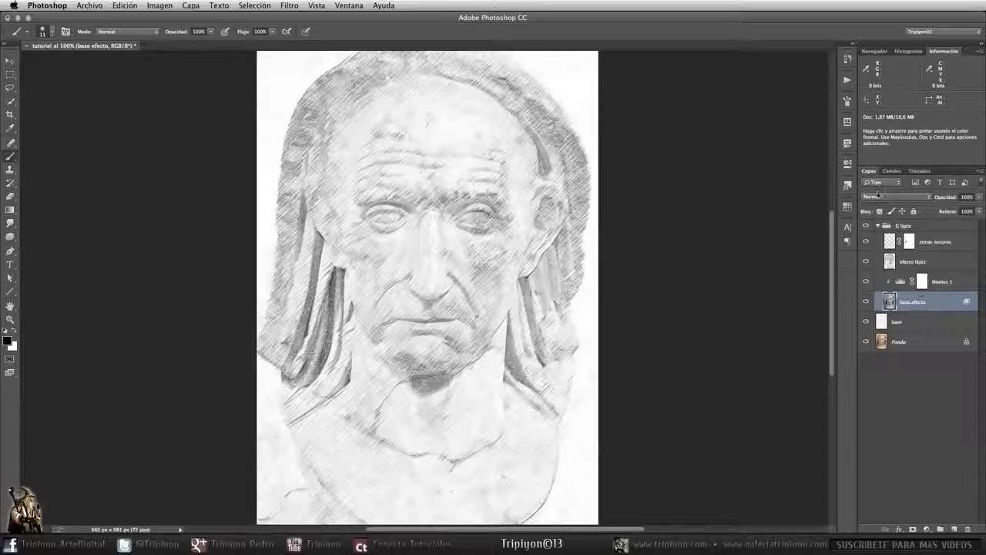
Collapse the G lápiz group and stamp all visible layers into a new layer above it
left_click(877, 225)
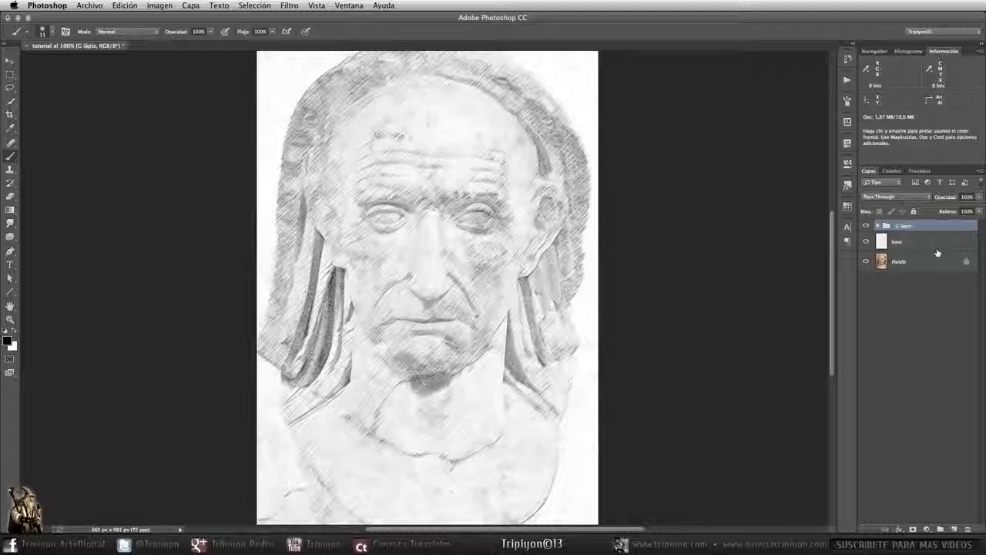
key("ctrl+shift+alt+e")
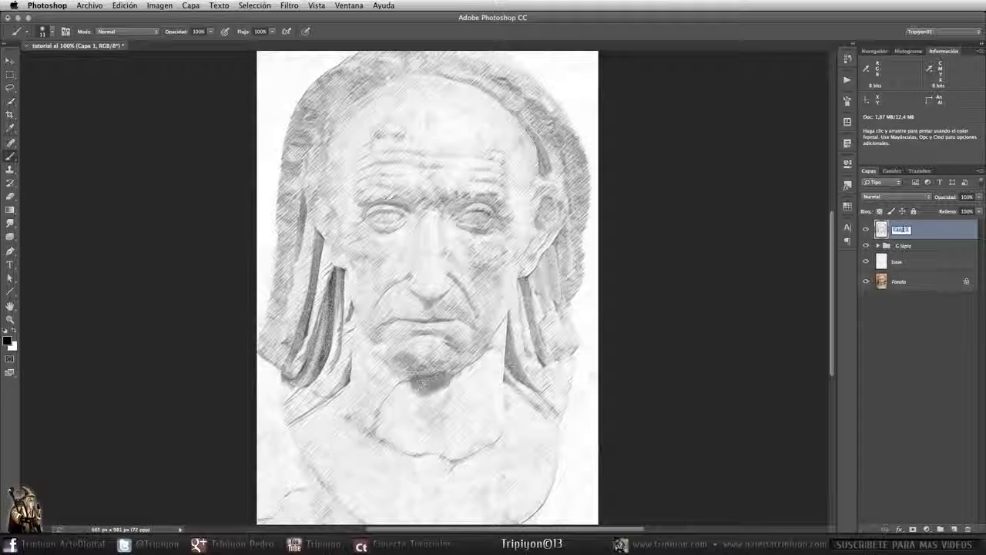
Name the merged layer combinada and add a layer mask to it
type("combinada")
key("Return")
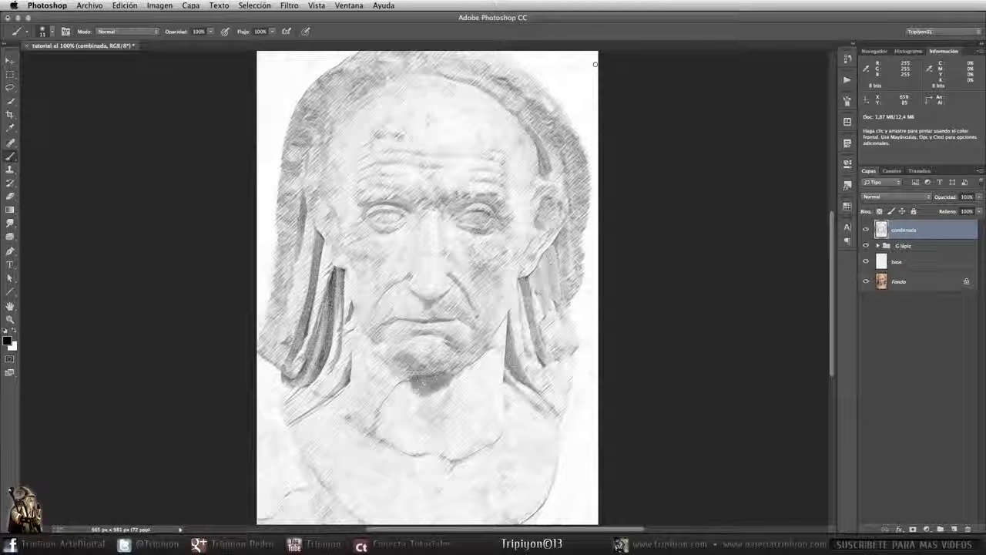
key("space")
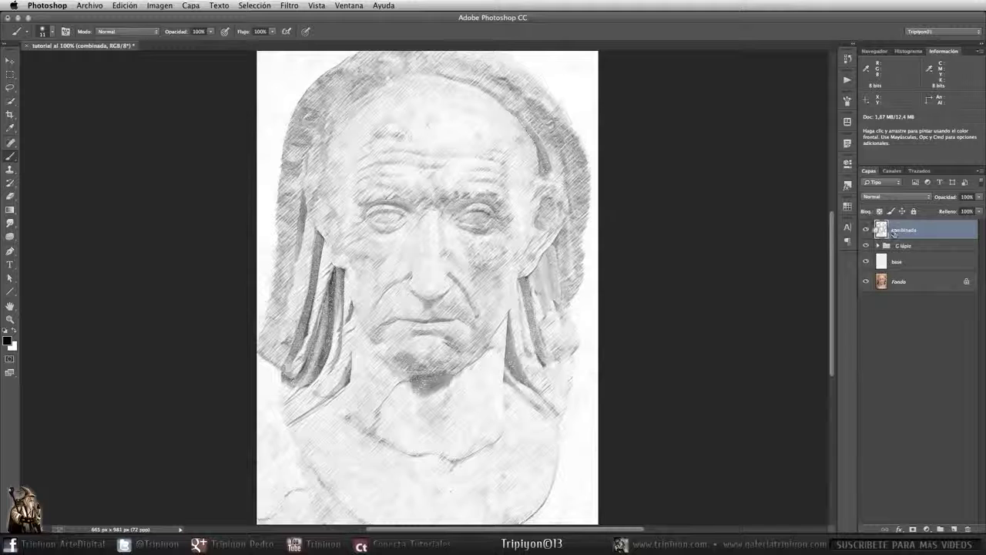
left_click(914, 528)
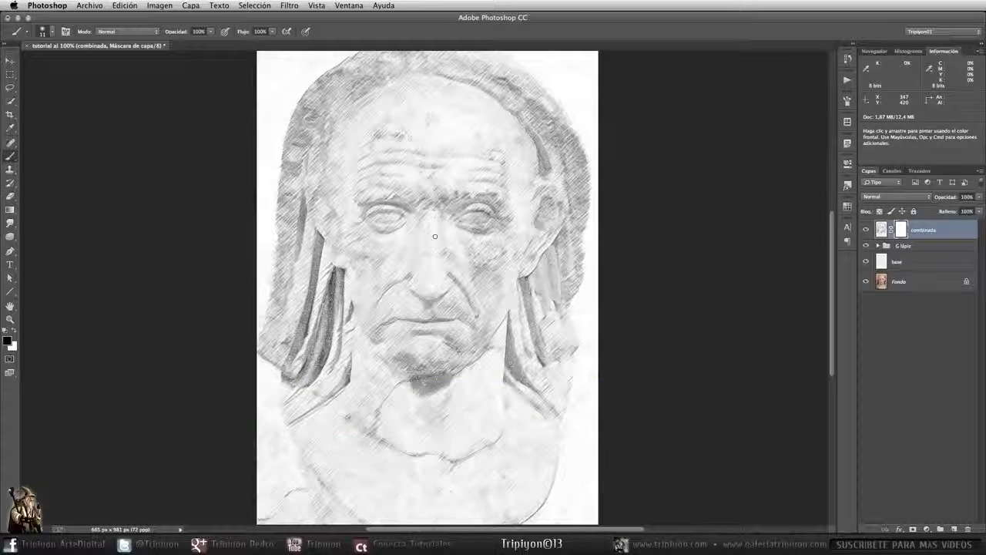
Set the brush to 0% hardness and 470 px, and paint black on the combinada mask over the drawing's upper-right corner
right_click(477, 253)
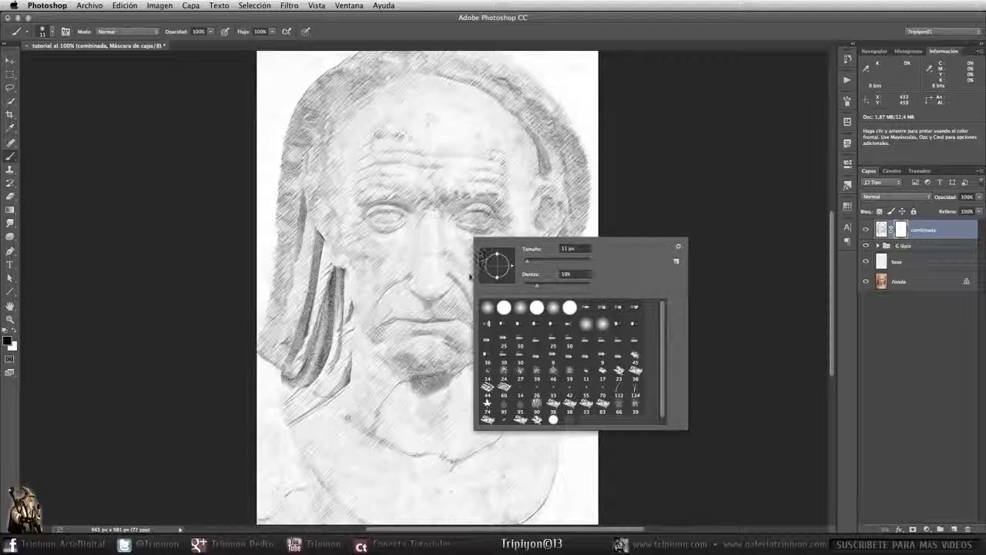
left_click(538, 285)
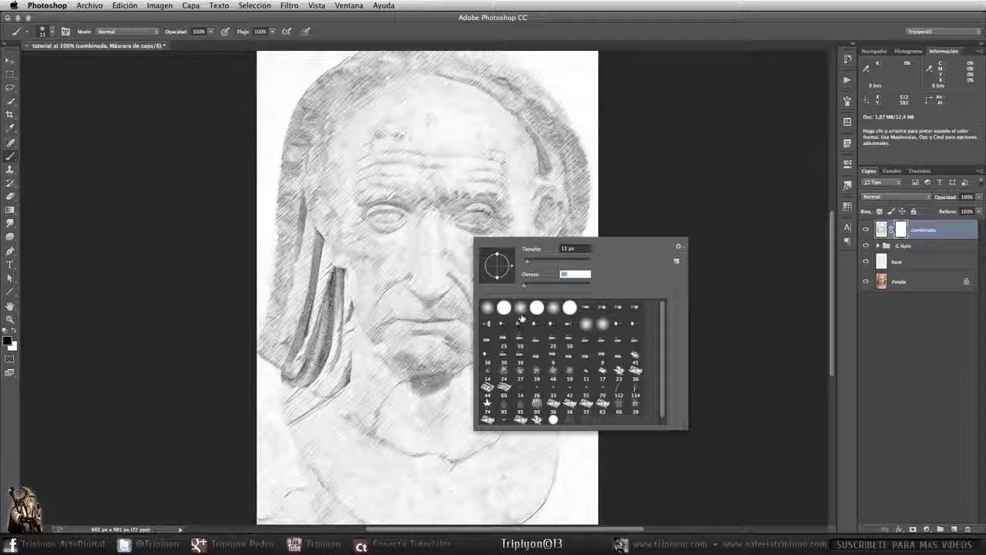
key("Return")
mouse_move(496, 309)
left_mouse_down()
mouse_move(463, 316)
mouse_move(519, 319)
left_mouse_up()
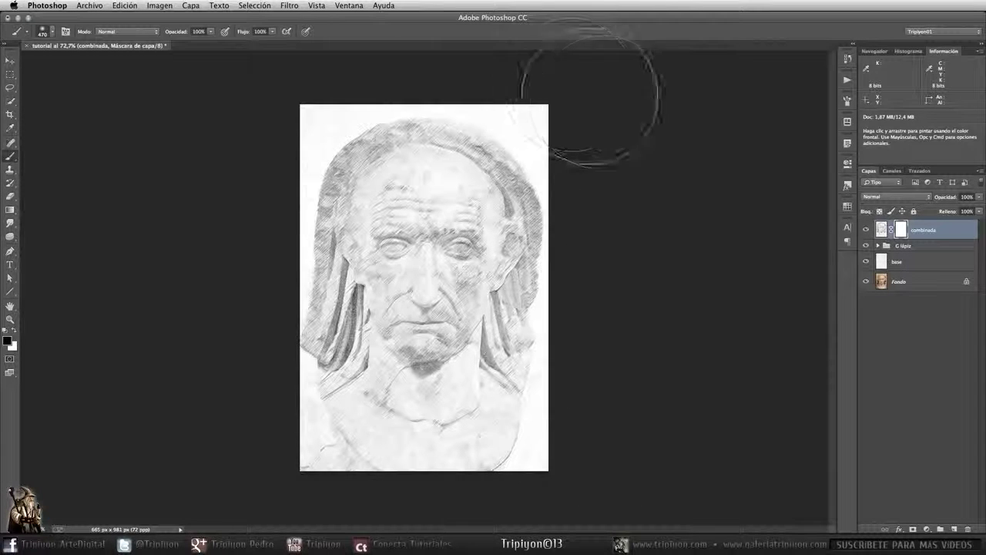
left_click_drag(589, 96, 535, 88)
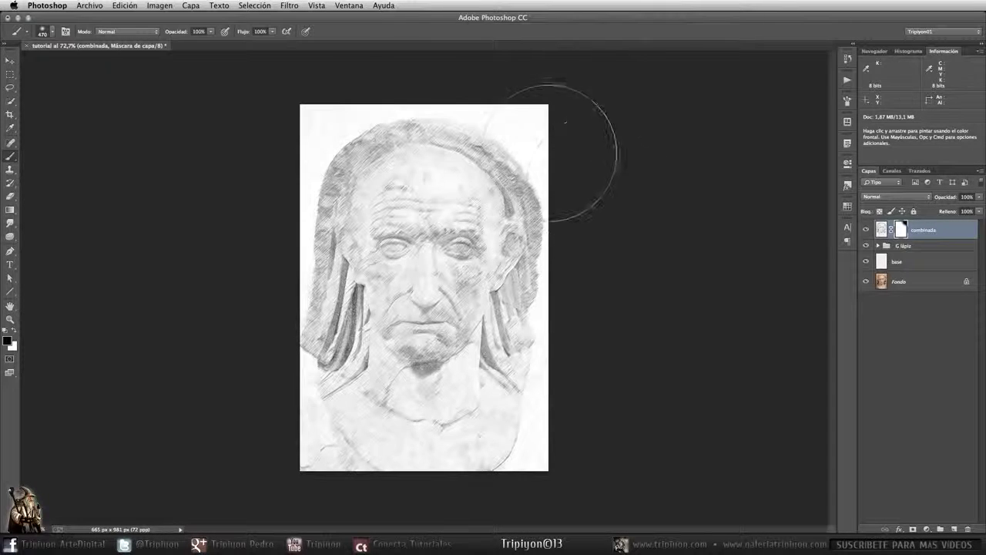
Hide the G lápiz group, try painting black on the combinada mask over the hair, and undo the strokes
left_click(866, 245)
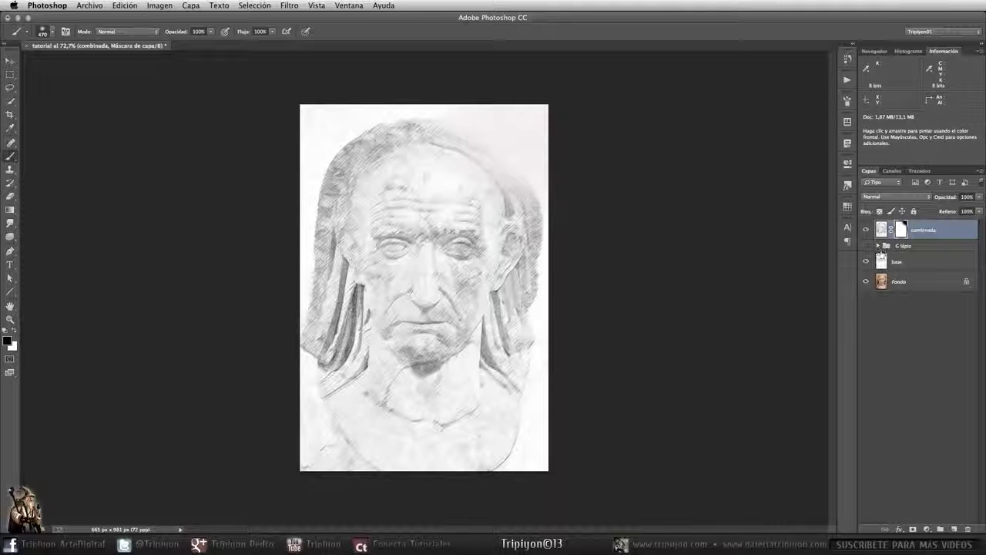
mouse_move(470, 154)
left_mouse_down()
mouse_move(507, 177)
mouse_move(590, 165)
left_mouse_up()
key("super+z")
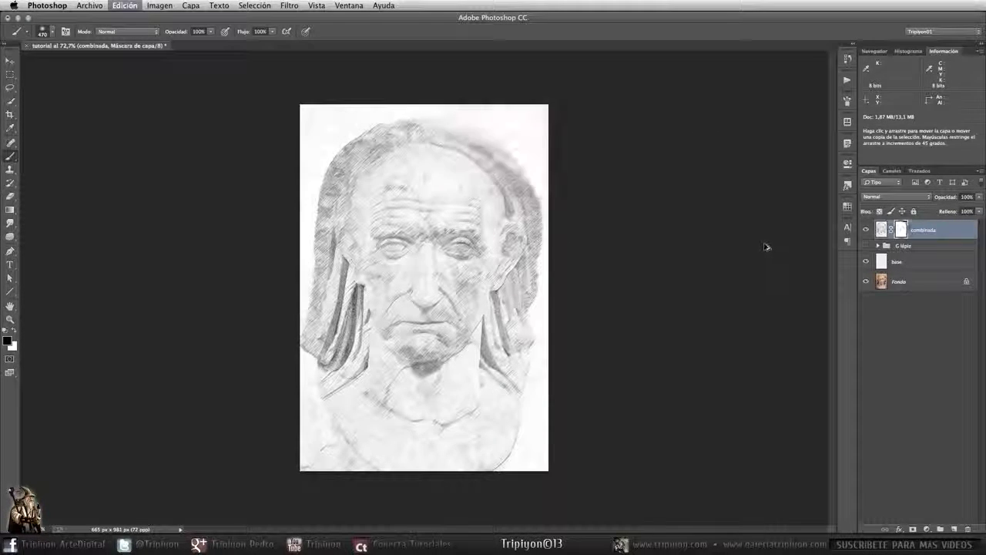
key("alt+super+z")
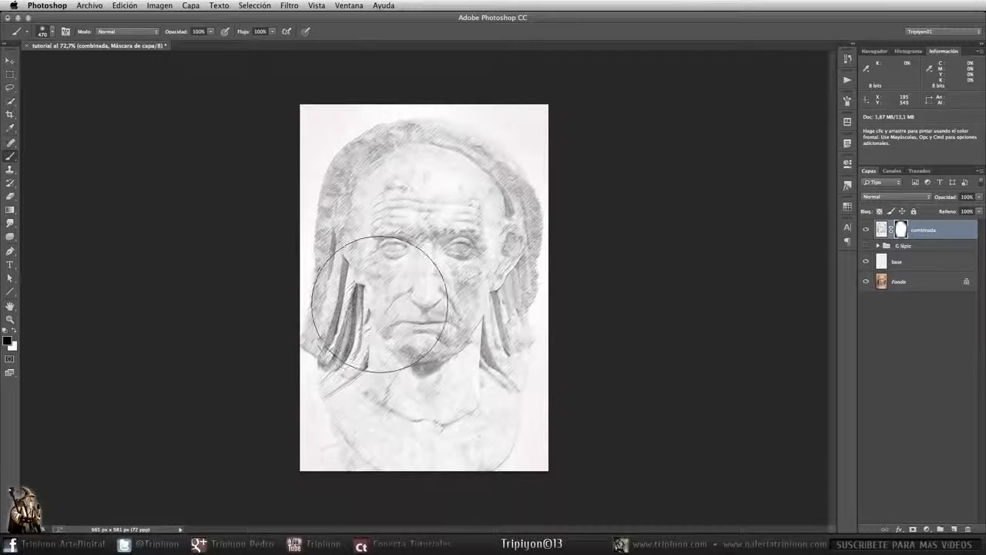
Enlarge the brush to 643 px and paint black on the combinada mask around the bust to fade its outer edges
left_click_drag(380, 293, 413, 291)
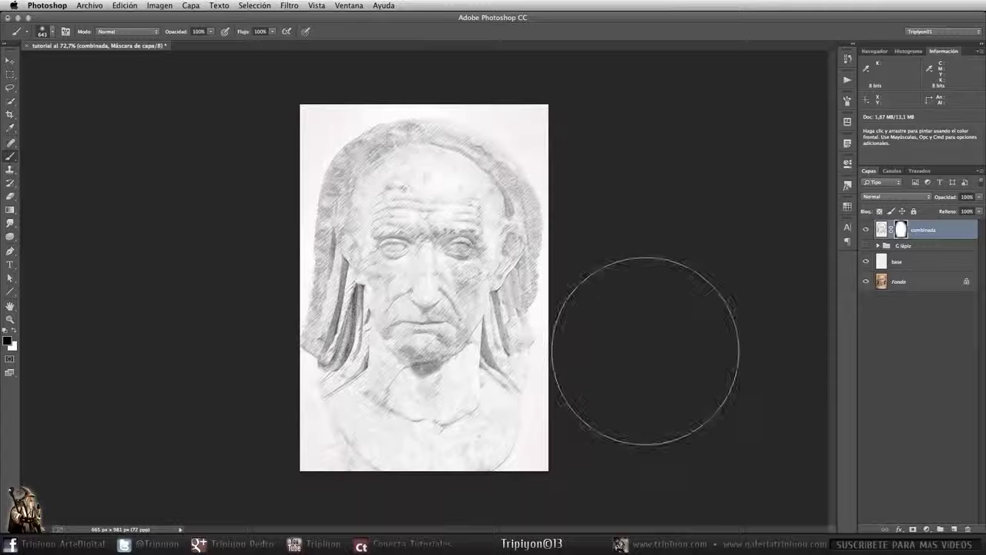
key("f")
key("f")
scroll(645, 440, "down", 5)
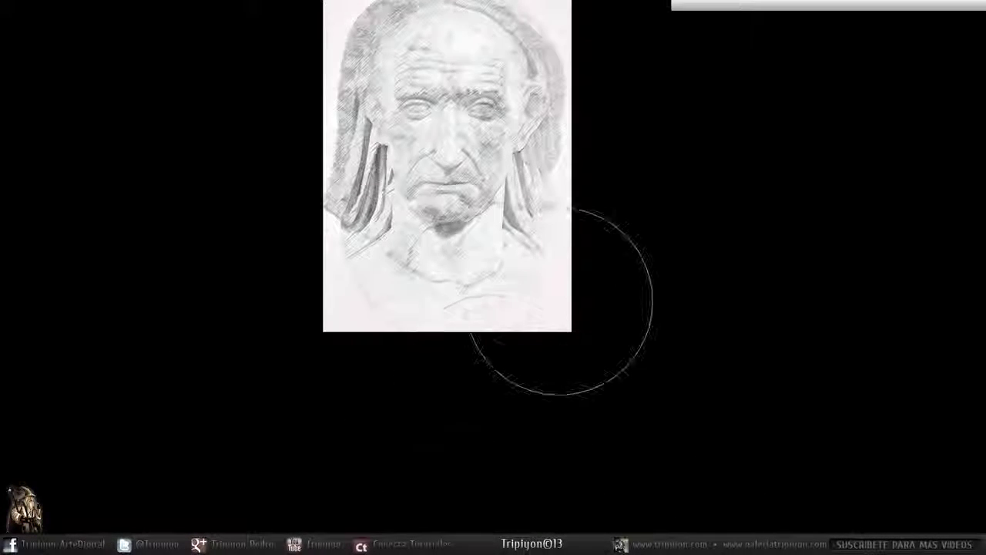
key("f")
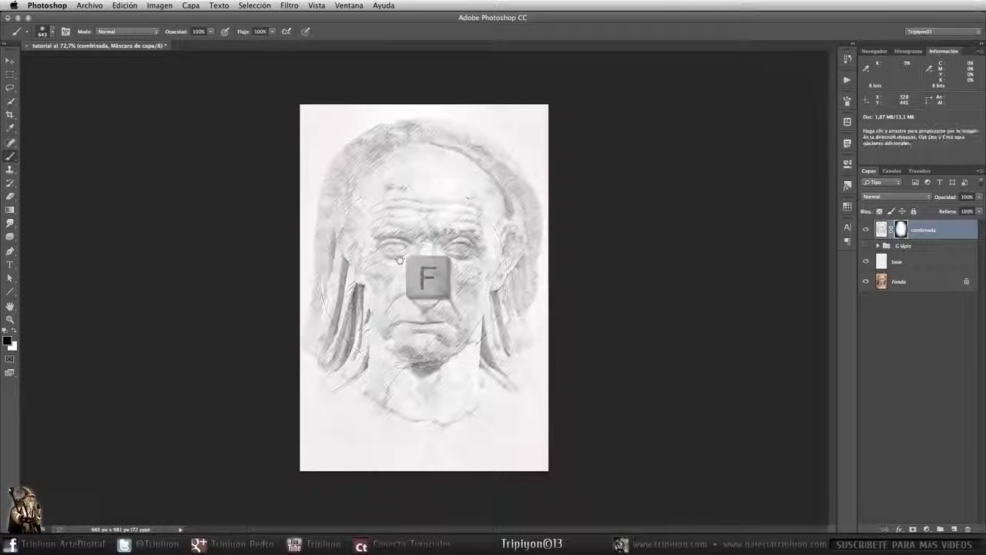
Target the combinada layer's image instead of its mask and add an Equilibrio de color adjustment layer above it
right_click(416, 260)
left_click(440, 278)
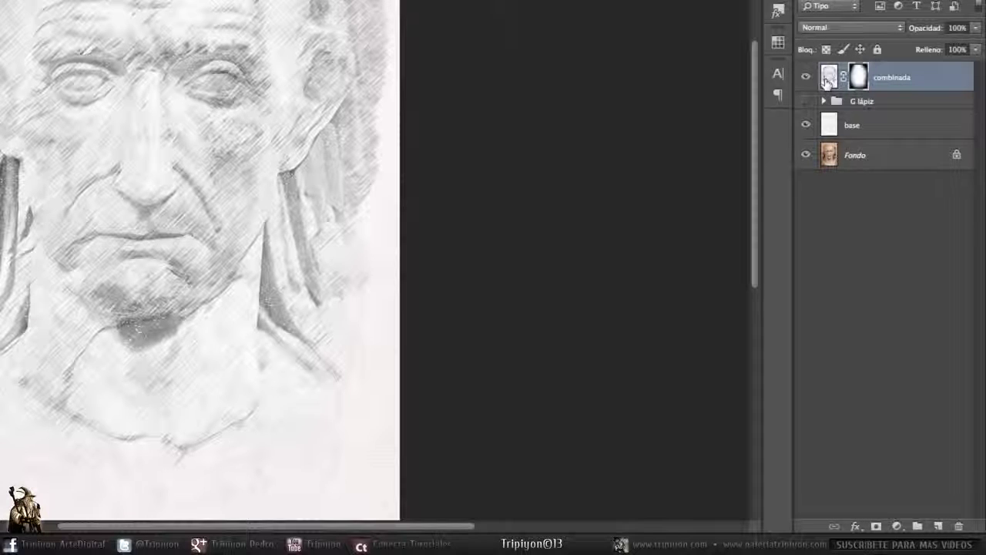
left_click(828, 81)
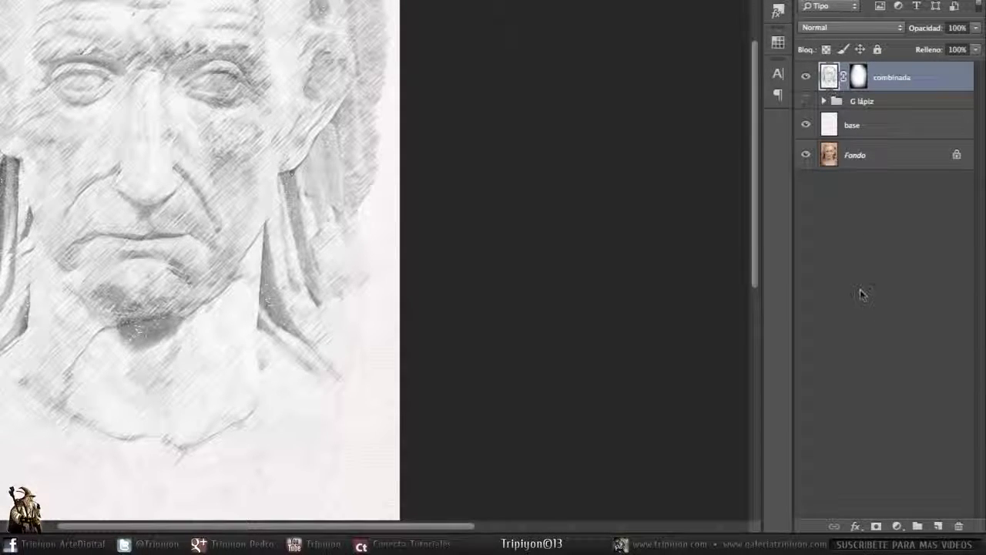
left_click(898, 526)
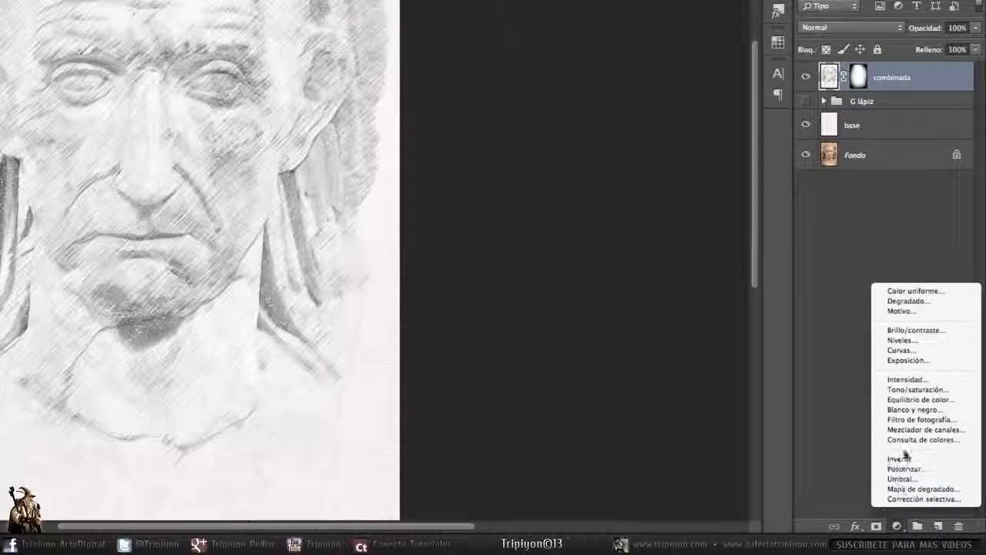
left_click(906, 398)
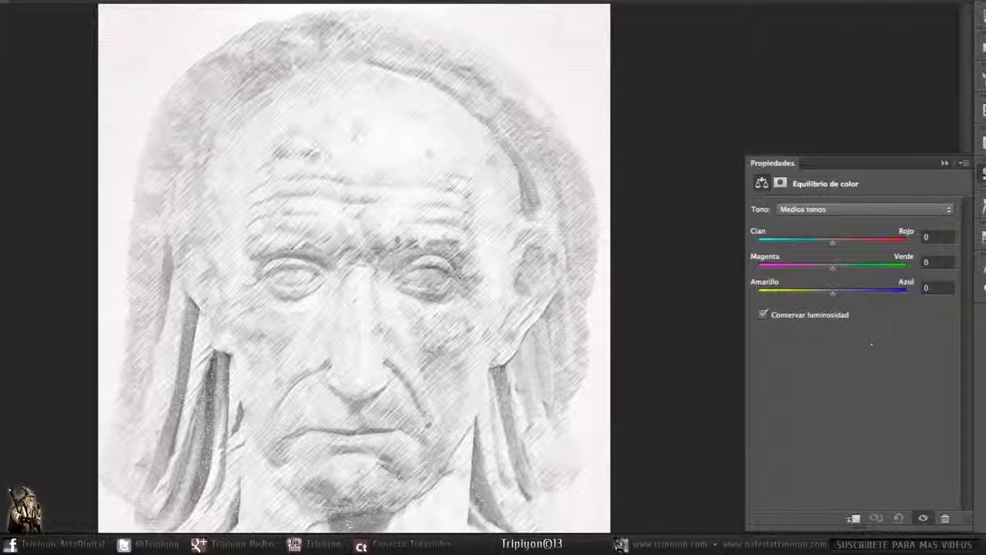
Set the midtones' Amarillo–Azul balance to -10 and clip the adjustment to the combinada layer
left_click_drag(834, 295, 823, 297)
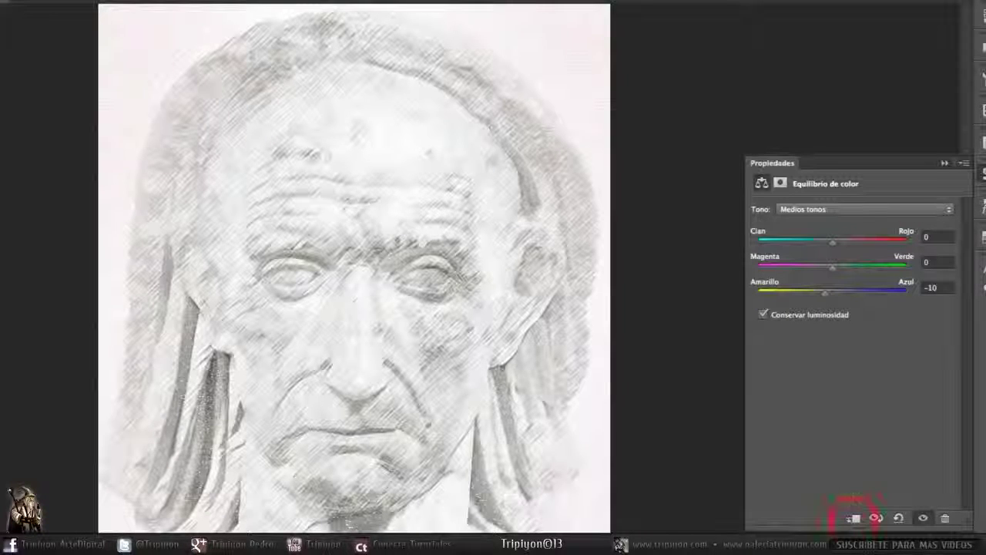
left_click(854, 520)
left_click(854, 520)
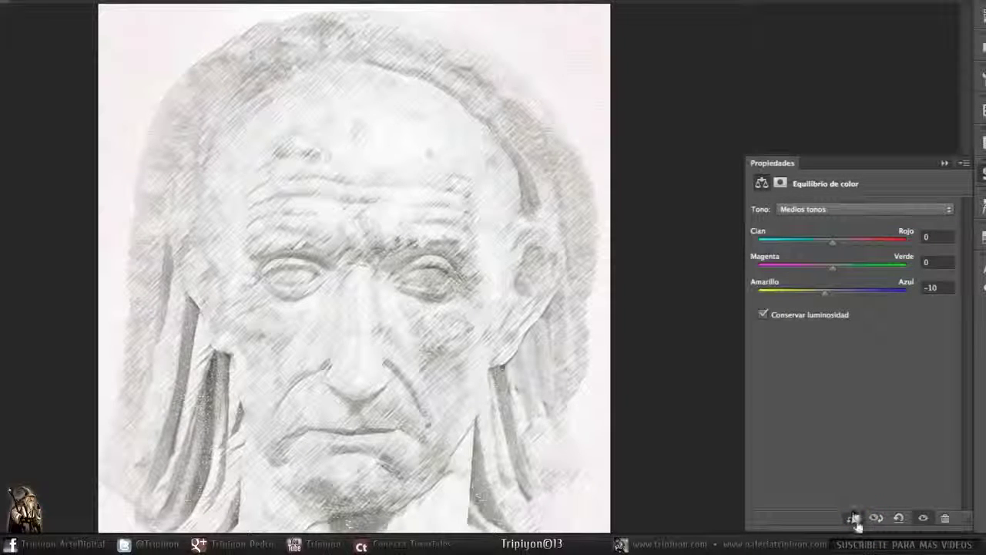
left_click(853, 520)
Try the midtones' Amarillo–Azul balance at -45 and -1, and return it to -10
left_click(826, 293)
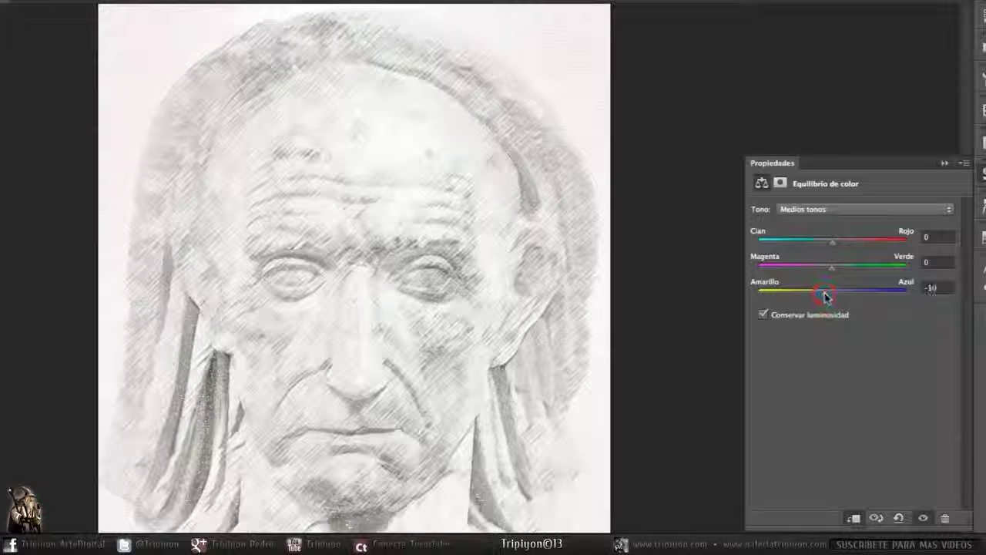
left_click_drag(824, 297, 793, 292)
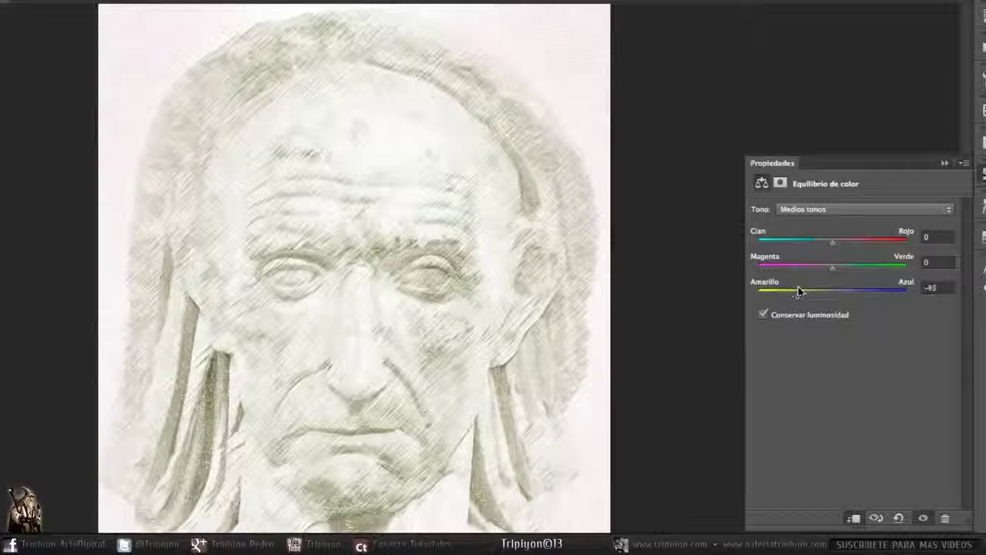
left_click_drag(799, 289, 800, 292)
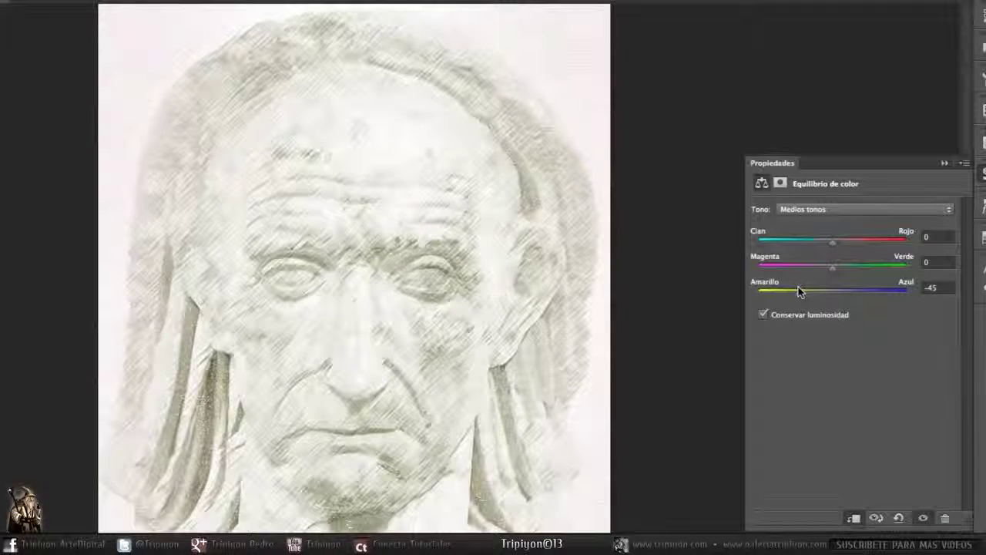
left_click_drag(831, 296, 832, 297)
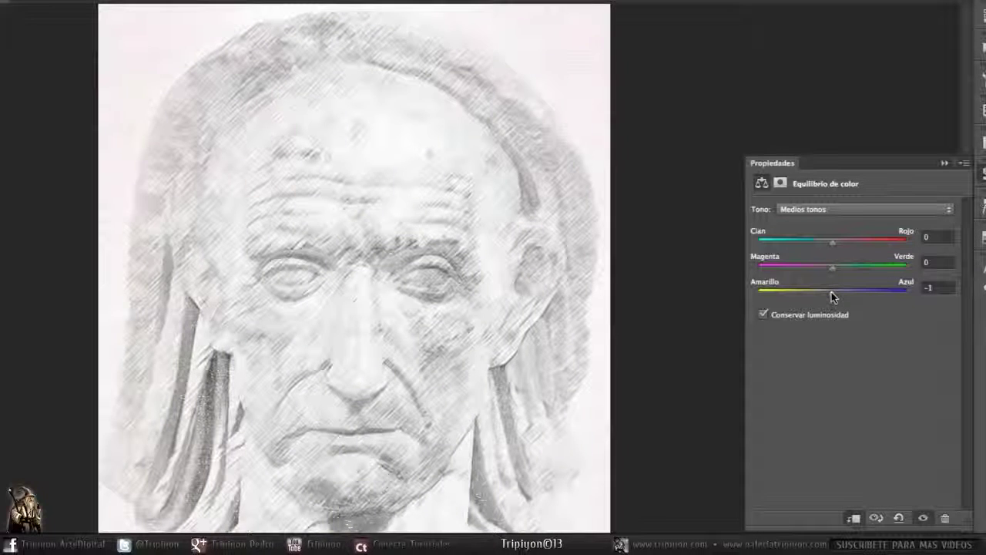
left_click_drag(833, 296, 827, 297)
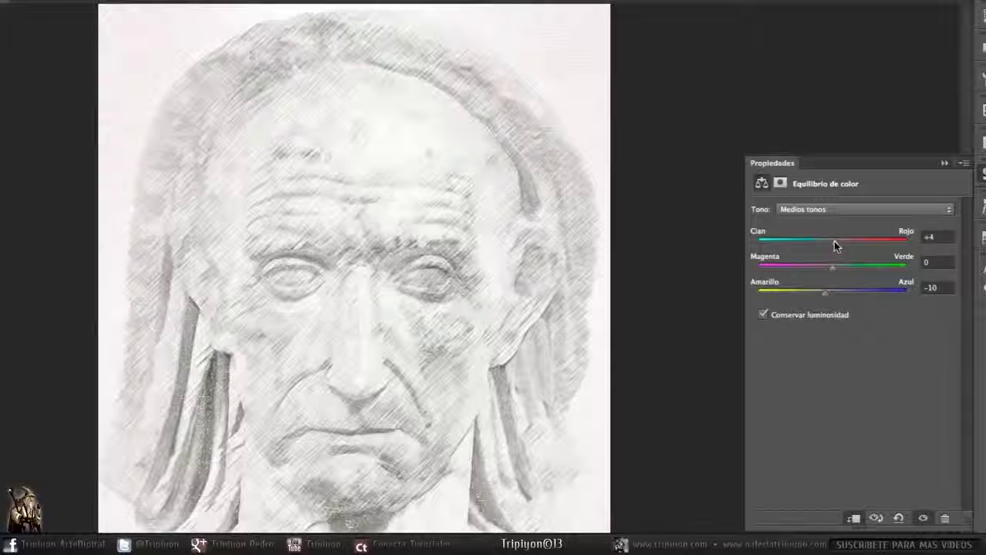
Set the midtones' Cian–Rojo balance to +9, compare the drawing with and without the adjustment, and hide the panels
left_click_drag(834, 241, 858, 241)
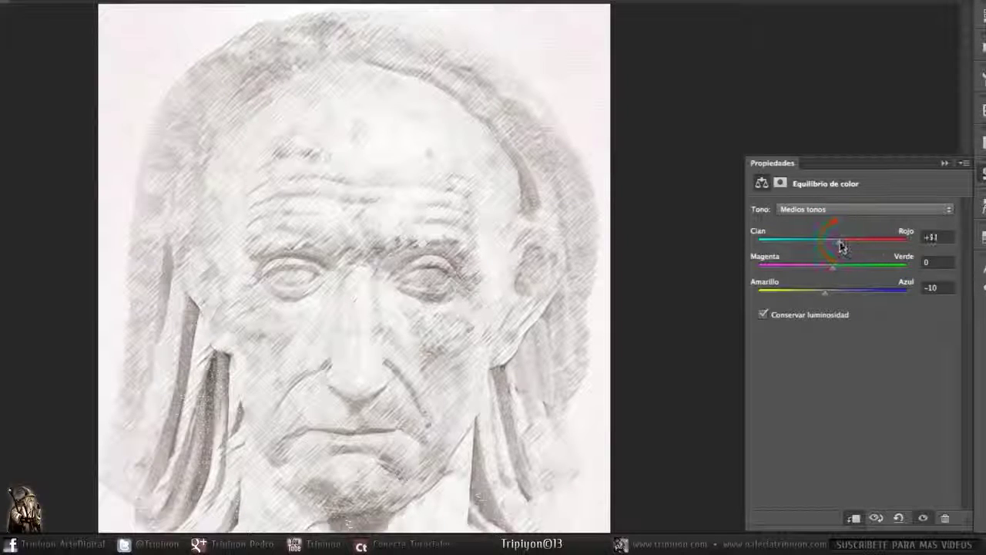
left_click(923, 518)
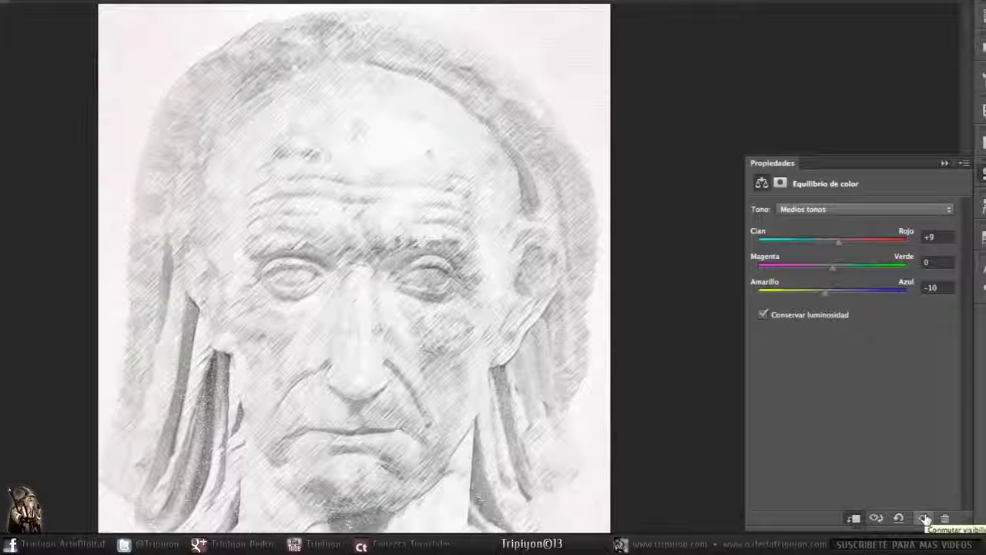
left_click(924, 518)
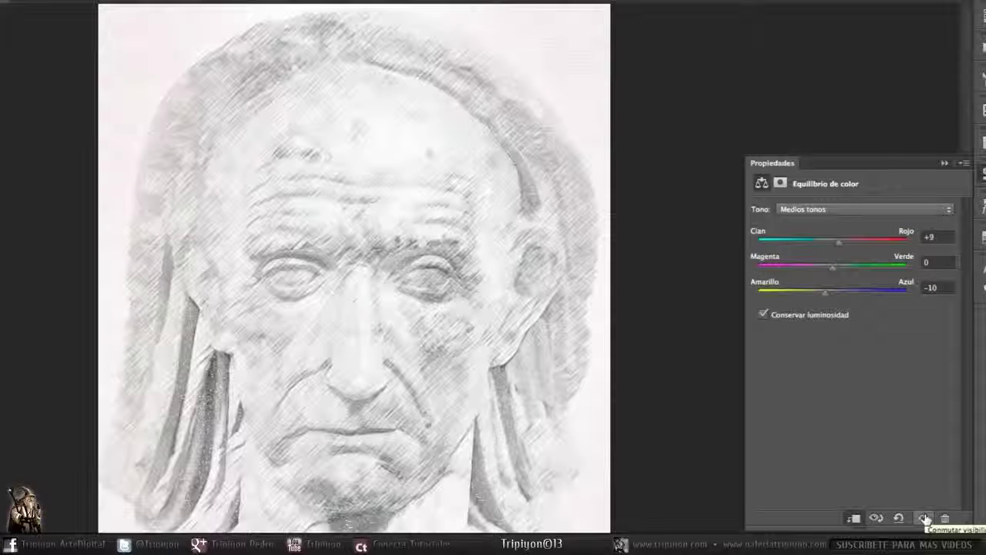
left_click(925, 518)
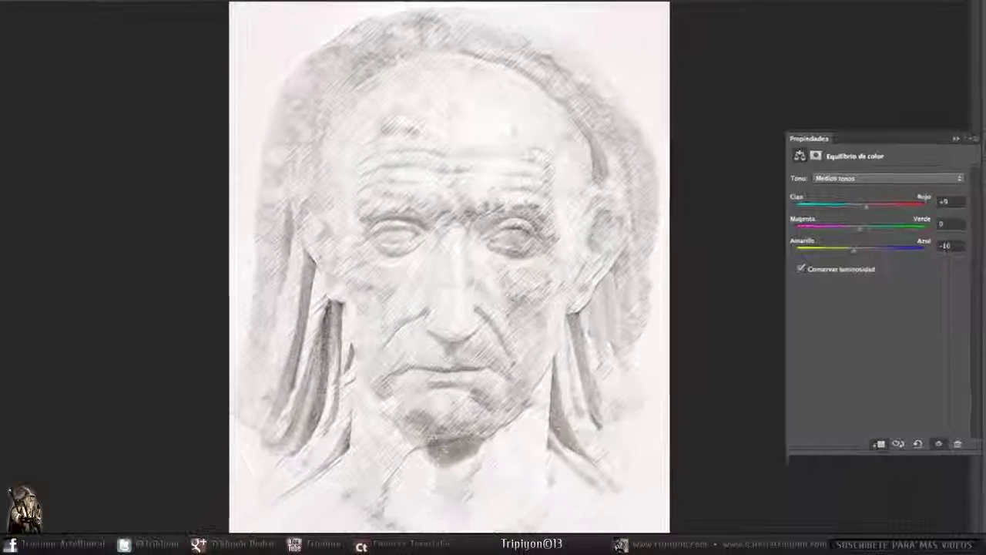
key("Tab")
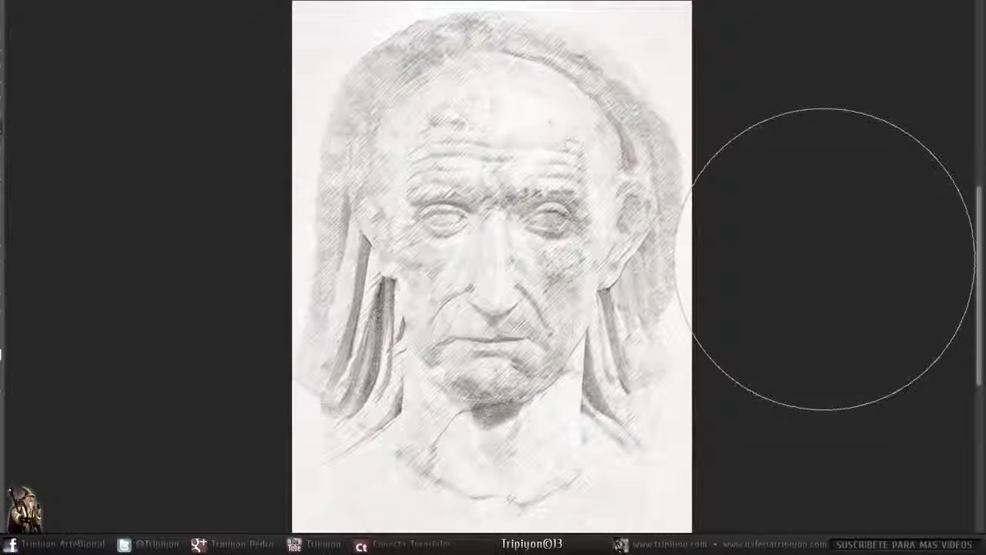